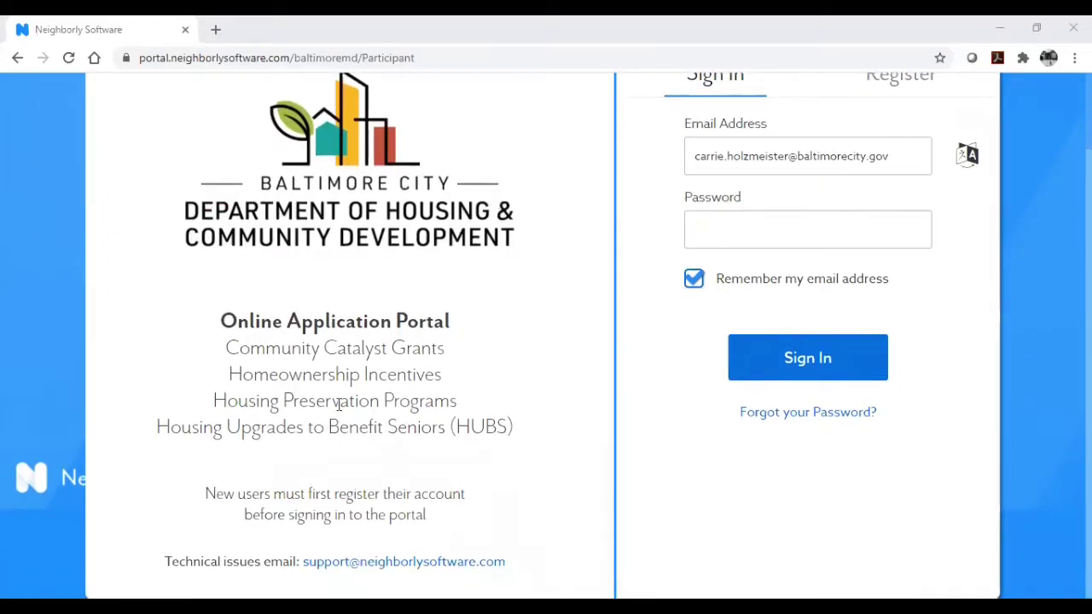
Step: Examine the portal's sign-in page and the fields of the new-account registration form
scroll(677, 376, "up", 1)
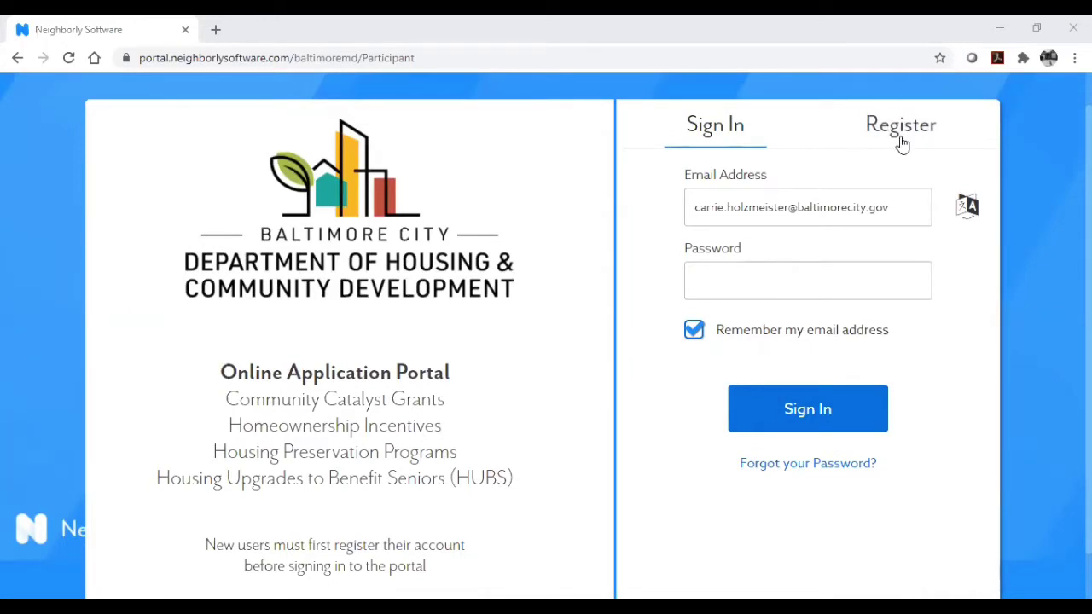
scroll(504, 360, "down", 1)
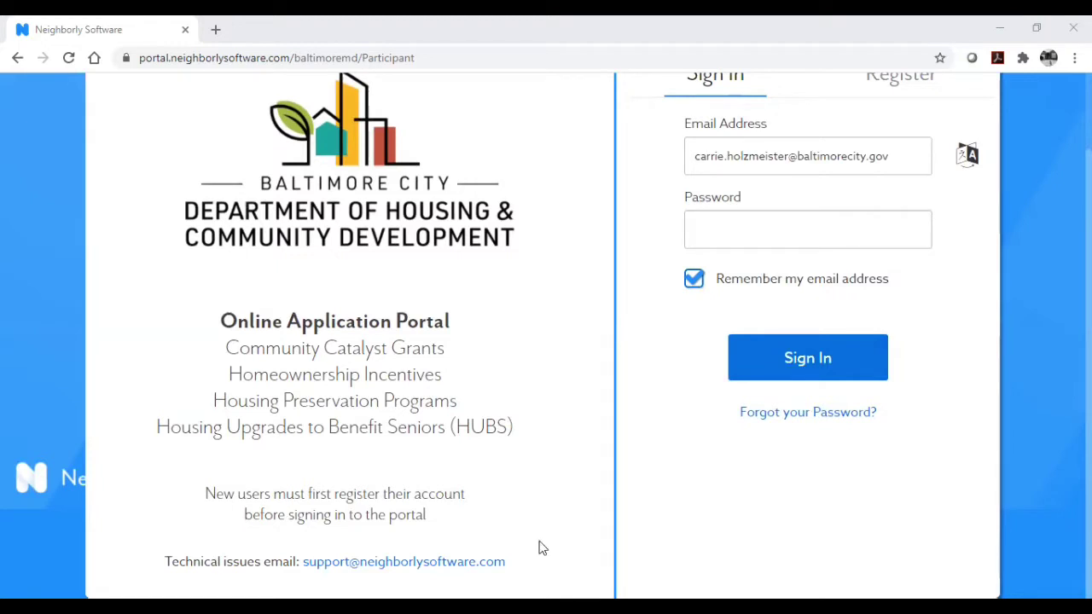
scroll(539, 548, "up", 1)
scroll(540, 548, "up", 1)
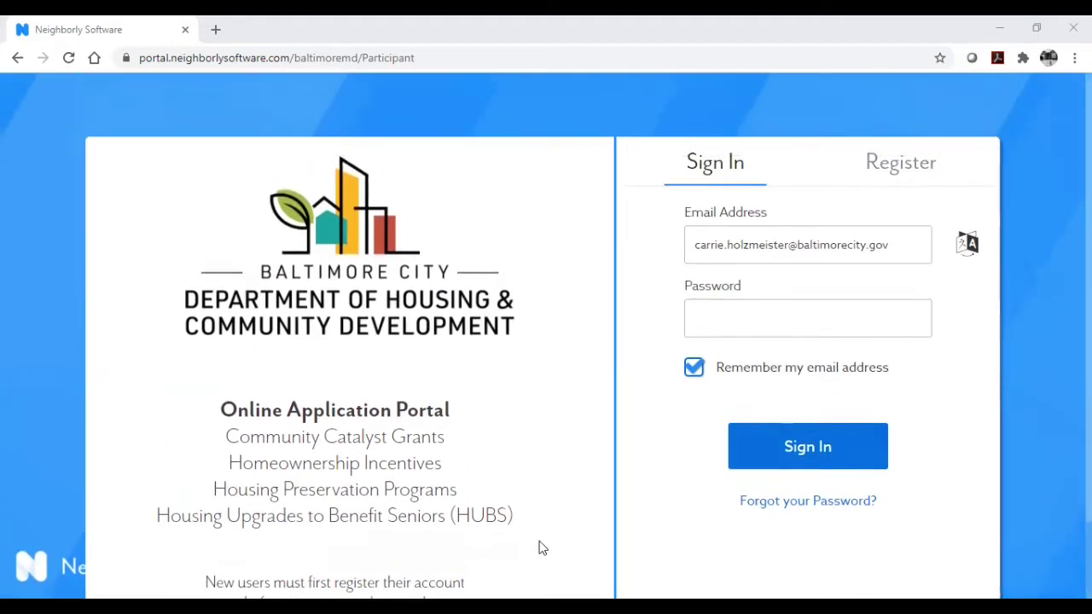
left_click(918, 176)
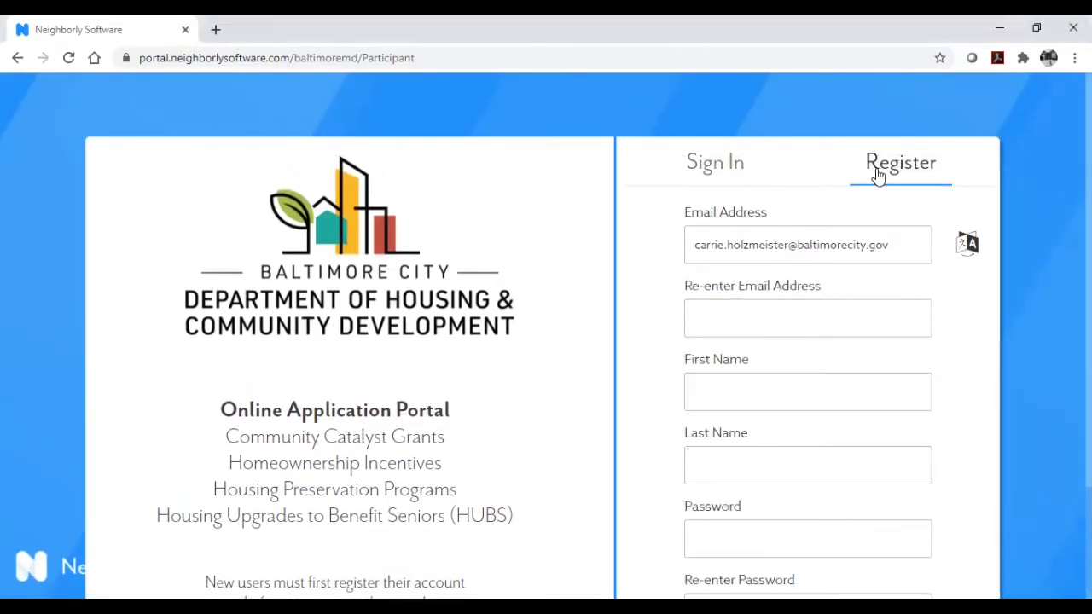
scroll(849, 324, "down", 1)
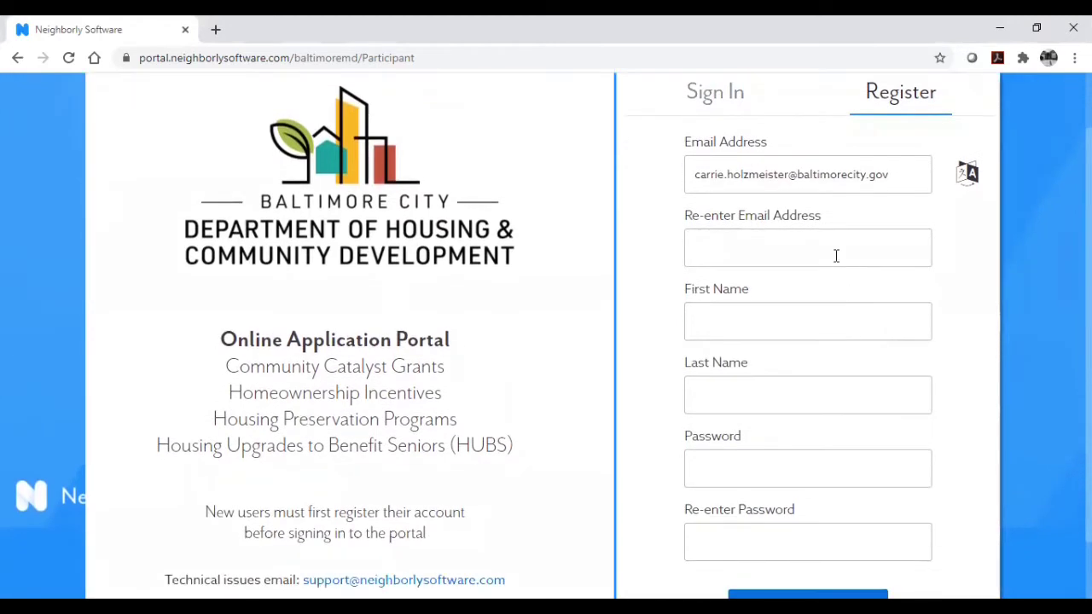
left_click(836, 255)
left_click(830, 327)
scroll(829, 327, "down", 1)
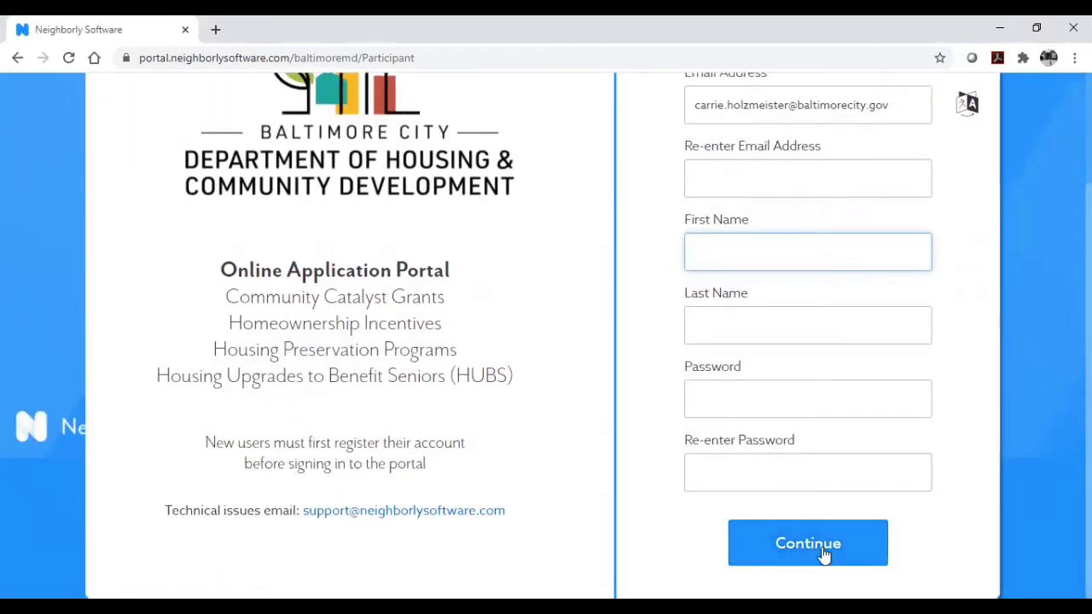
scroll(1002, 426, "up", 2)
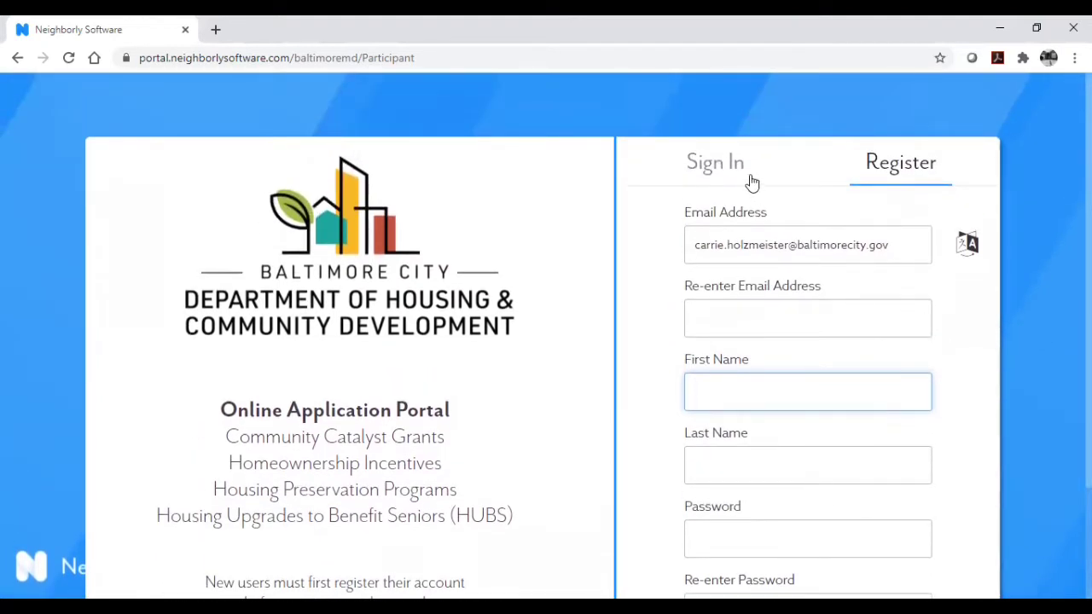
Step: Return to the sign-in form and log in with the prefilled e-mail address and the account password
left_click(728, 166)
left_click(772, 307)
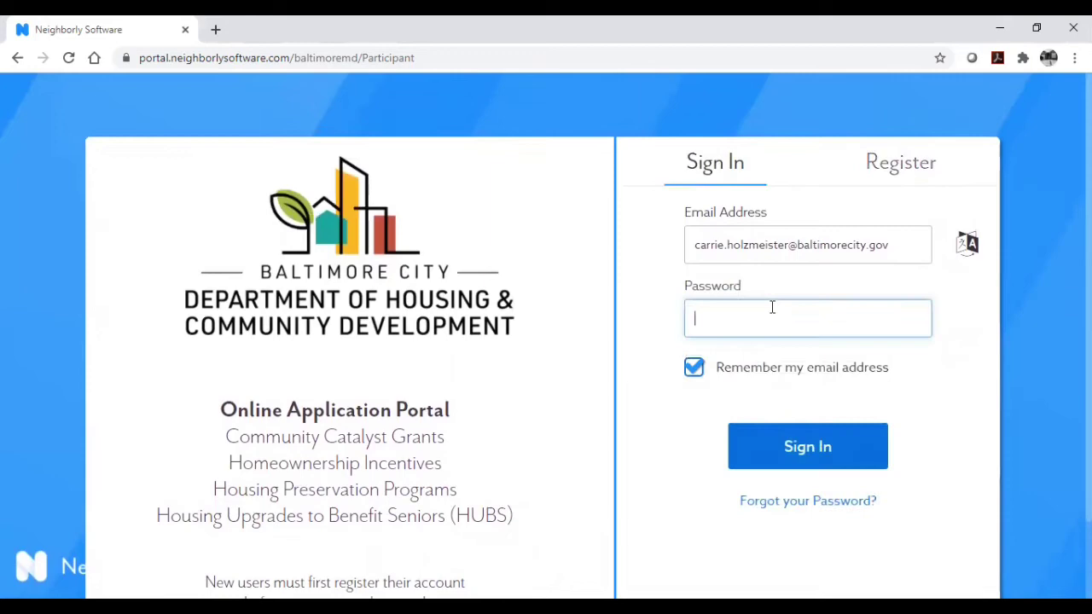
type("********")
key("Return")
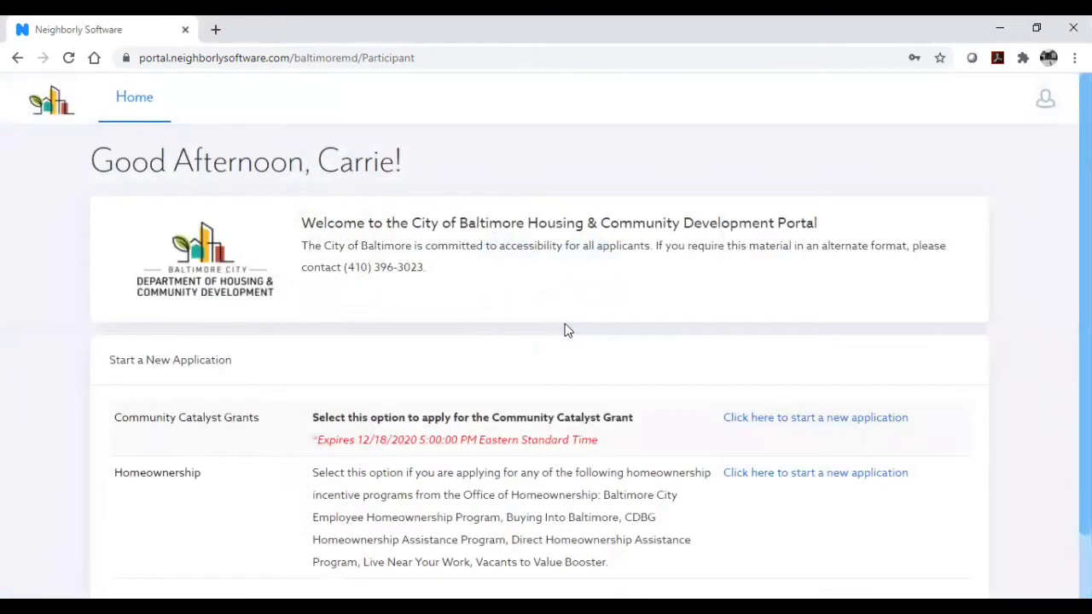
Step: Start a new Community Catalyst Grants application named "Test Organization" and continue to its Program Overview
scroll(565, 324, "down", 1)
scroll(565, 330, "down", 1)
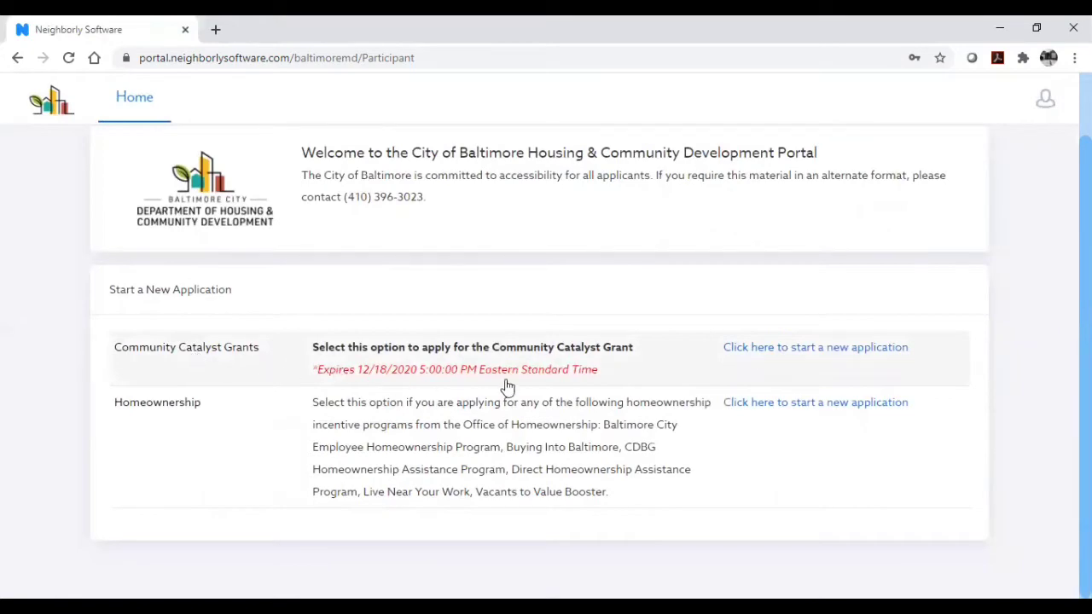
left_click(757, 352)
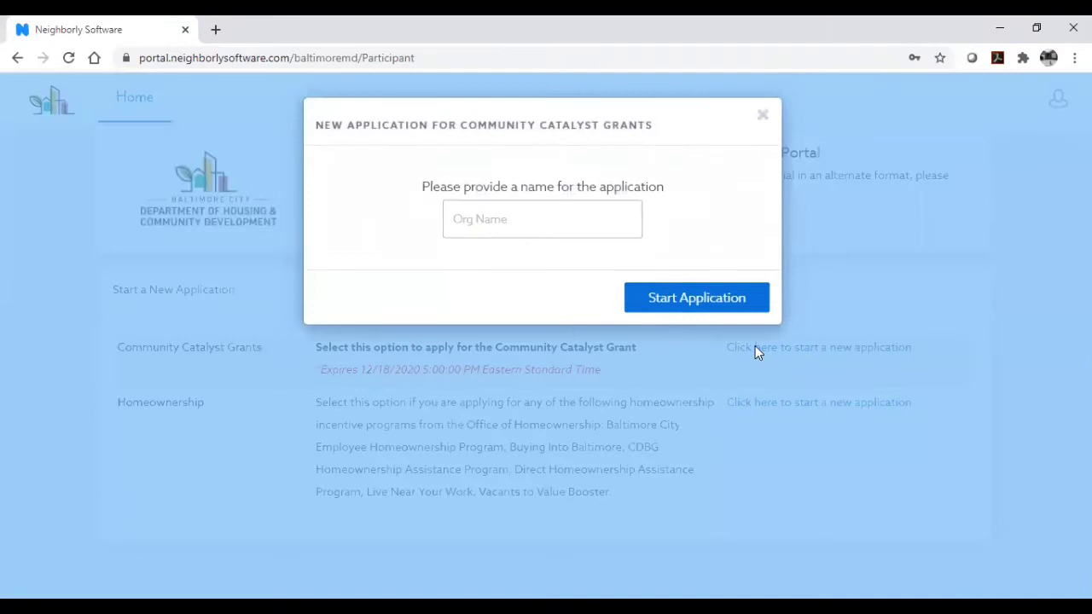
left_click(560, 209)
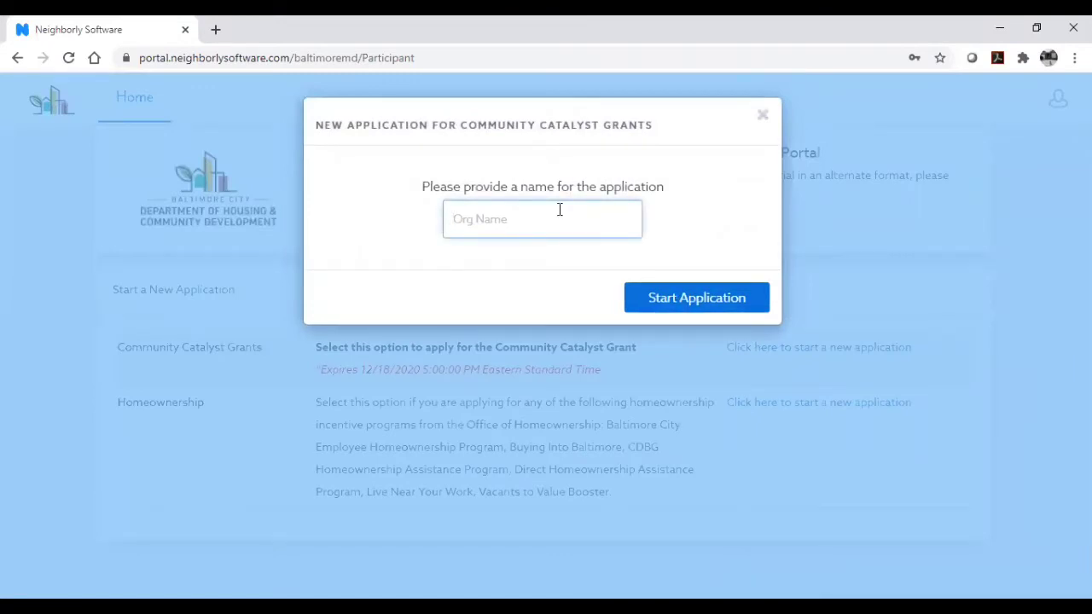
type("Test Organization")
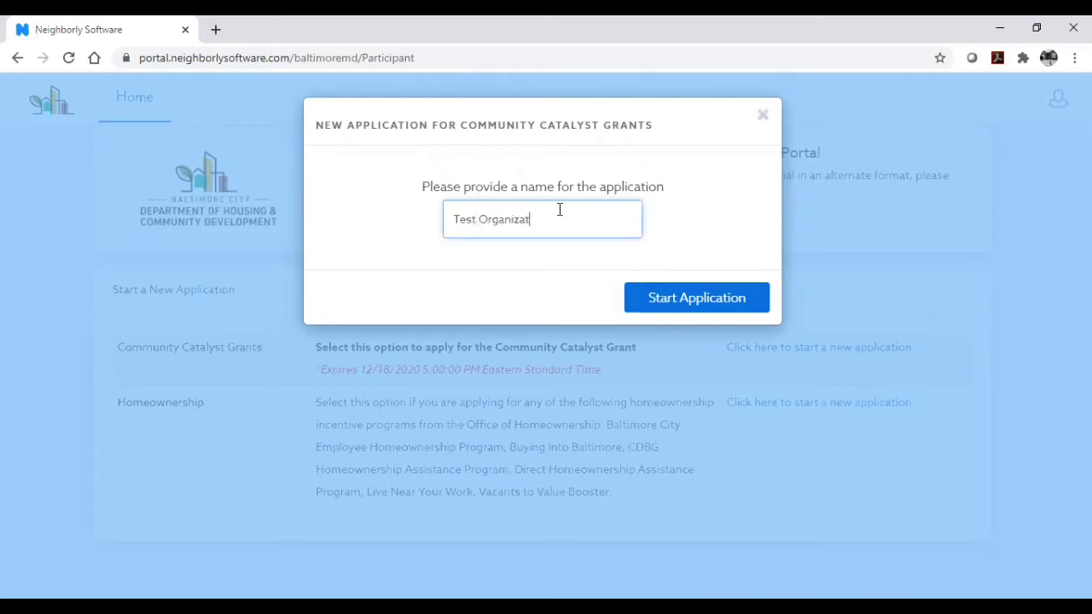
left_click(676, 297)
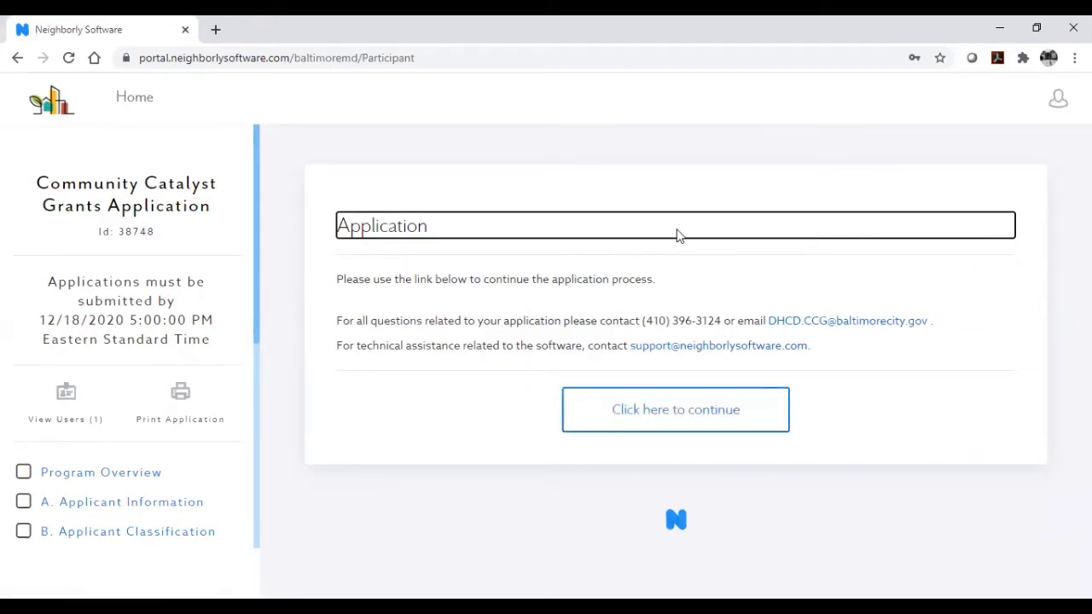
left_click(683, 408)
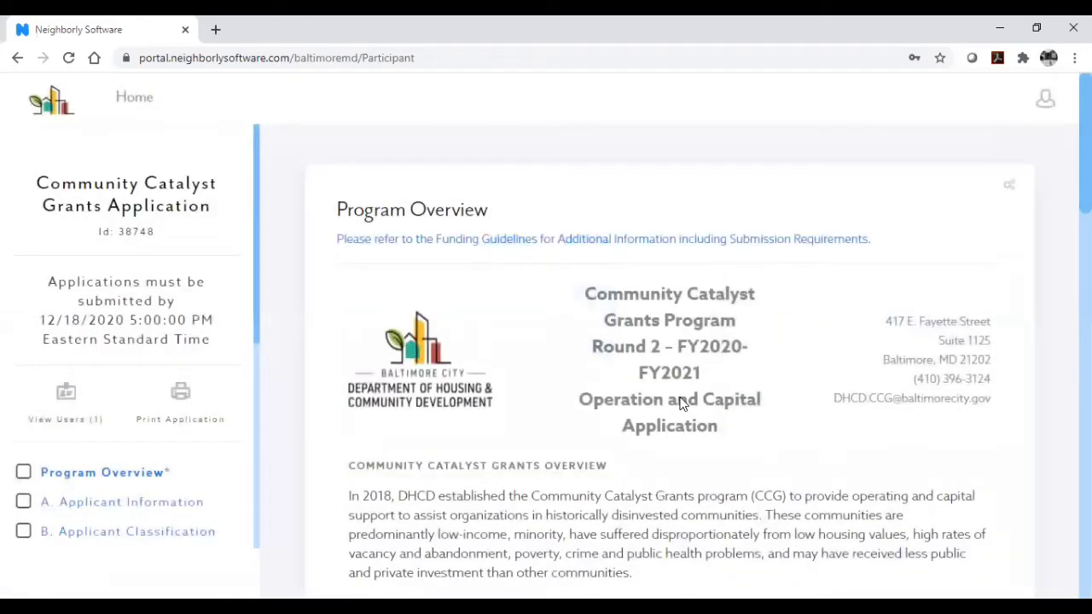
Step: Examine the Program Overview text and the list of application sections from Applicant Information through Submit
scroll(573, 331, "down", 1)
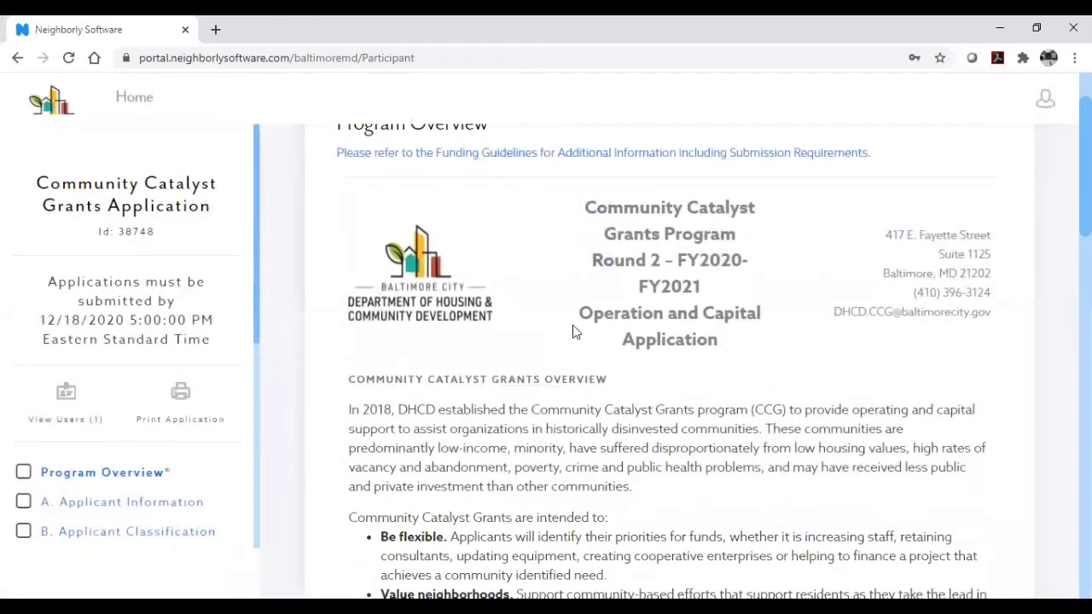
scroll(574, 331, "down", 2)
scroll(200, 346, "down", 2)
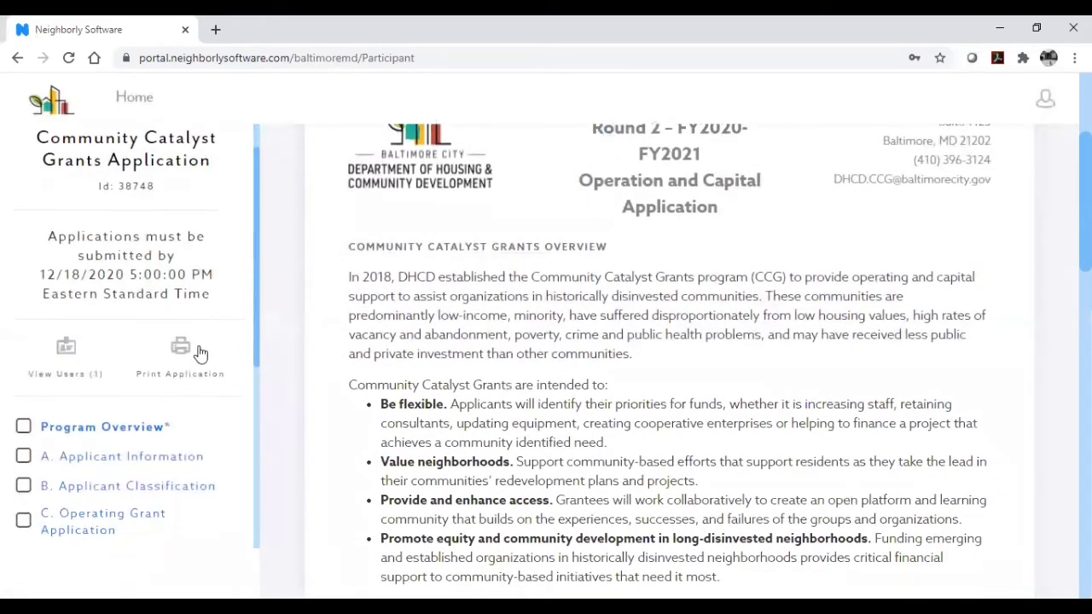
scroll(200, 352, "down", 2)
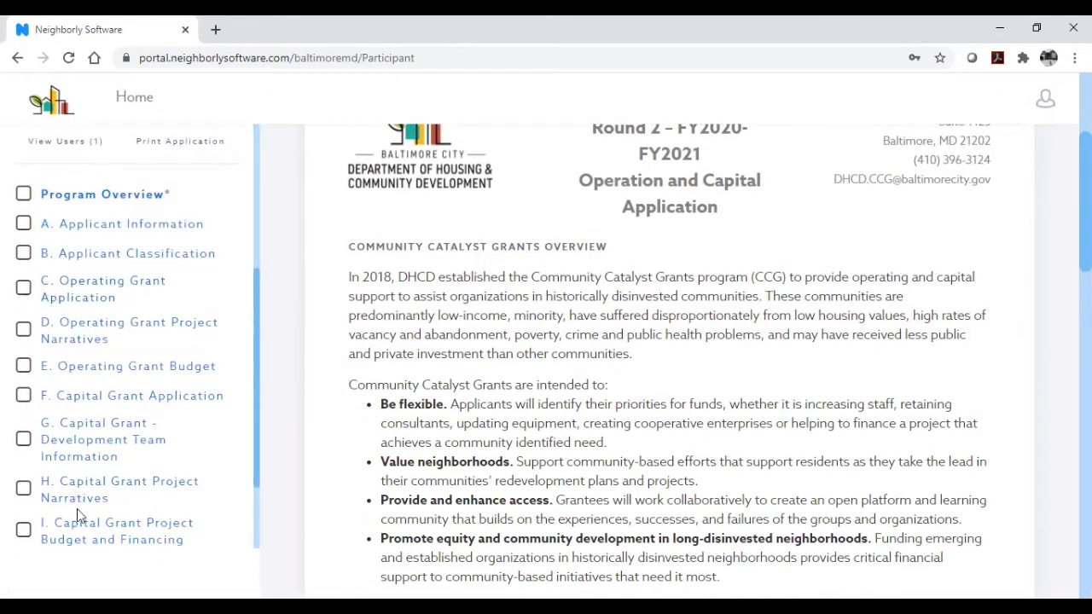
scroll(76, 508, "down", 2)
scroll(81, 514, "up", 4)
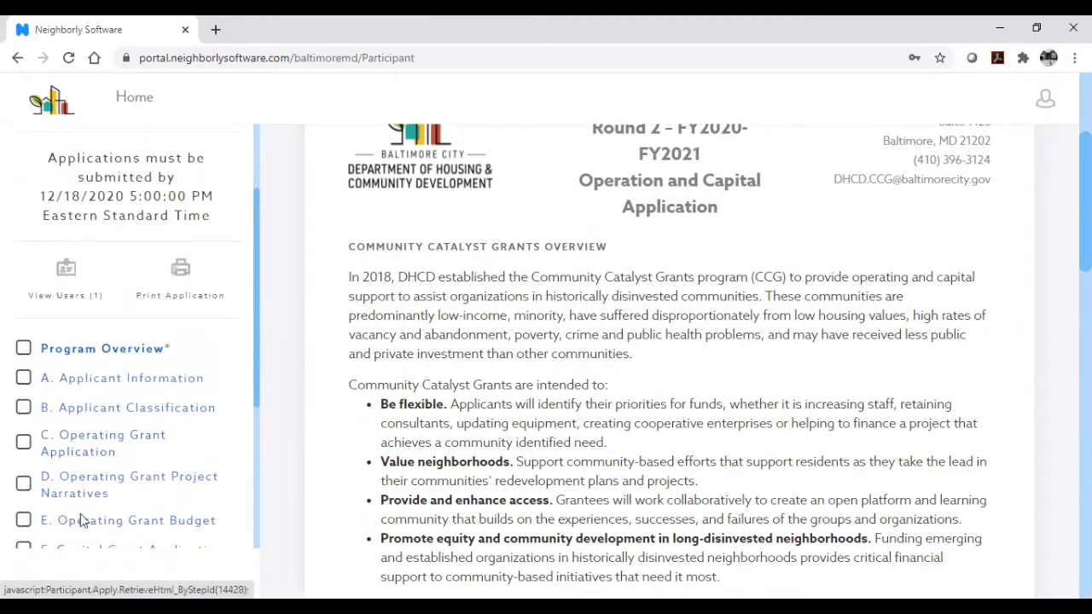
scroll(81, 521, "up", 3)
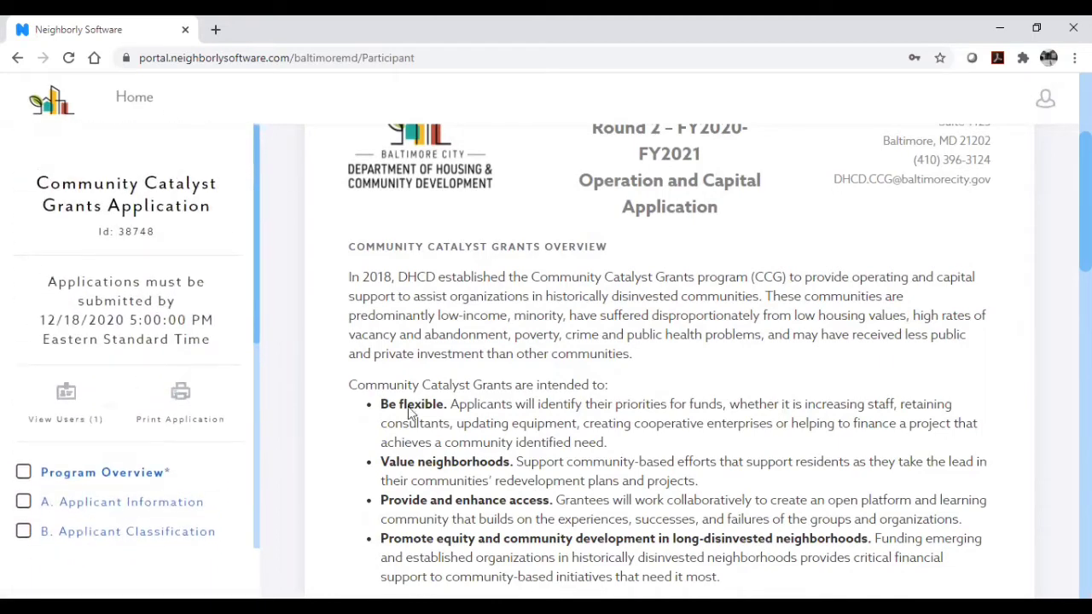
scroll(409, 413, "up", 1)
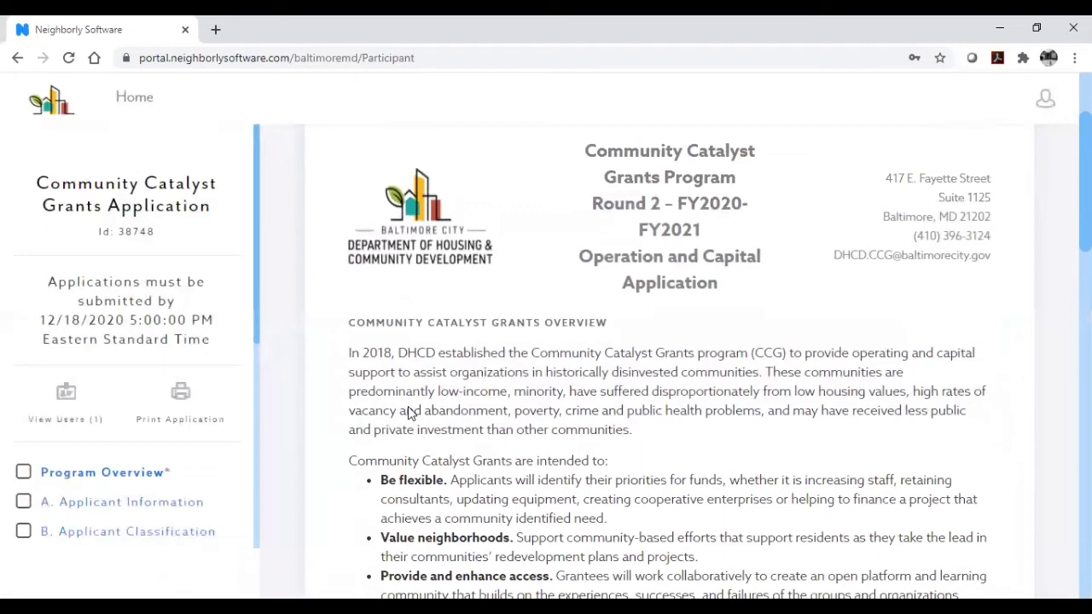
scroll(409, 413, "down", 2)
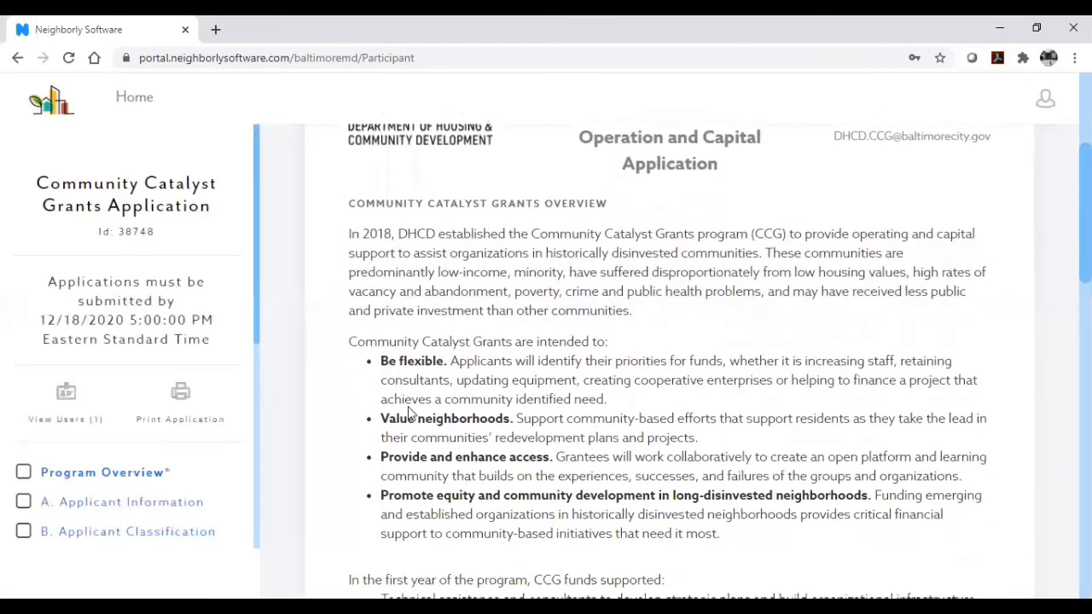
scroll(213, 422, "down", 5)
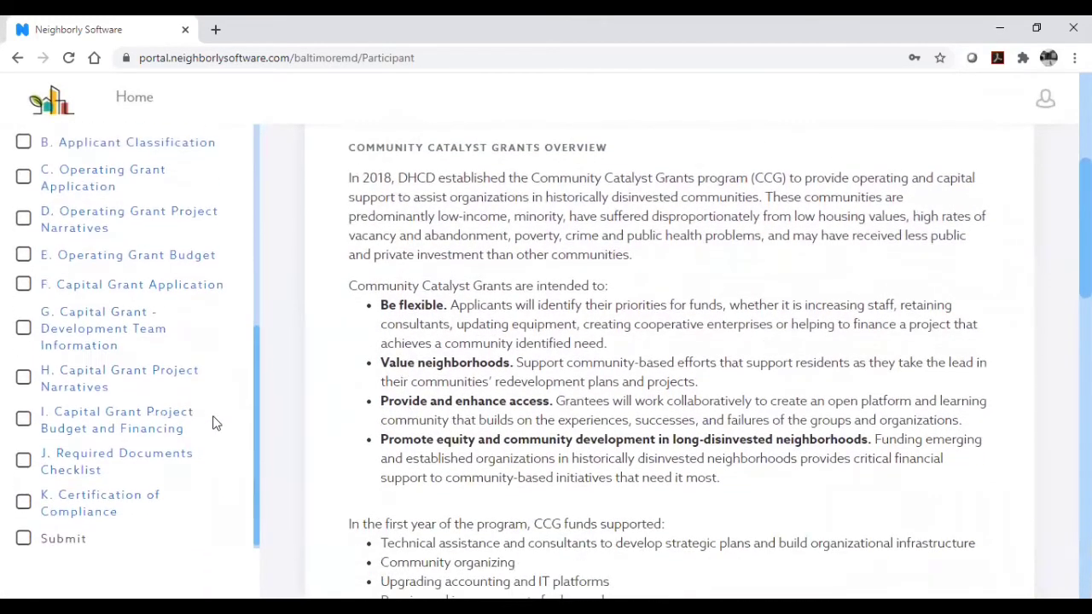
scroll(213, 422, "up", 5)
Step: Complete the Program Overview and continue to section A, Applicant Information
scroll(571, 344, "down", 15)
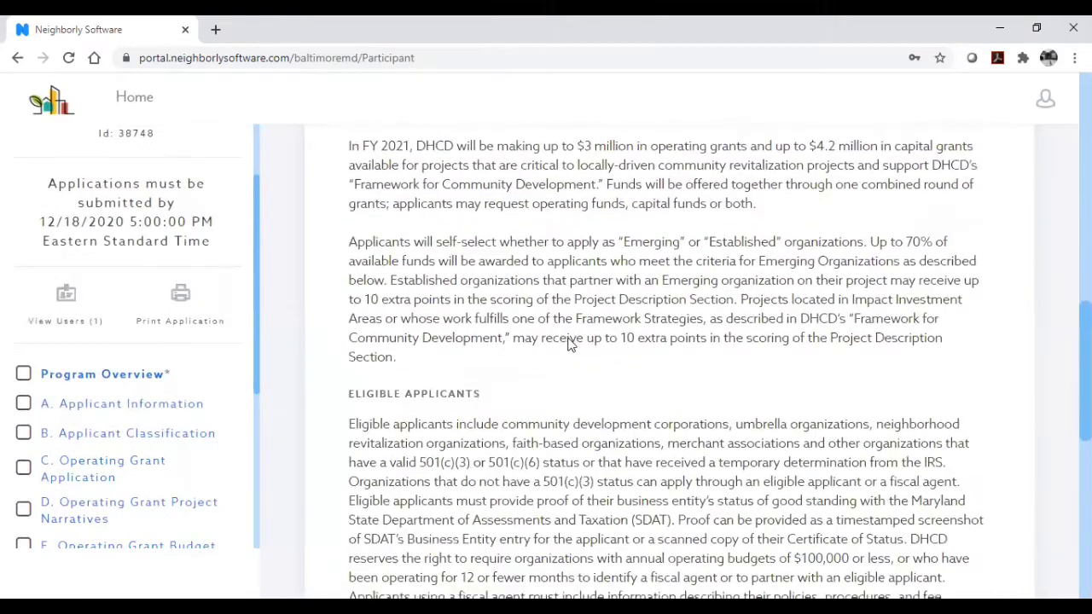
left_click(707, 438)
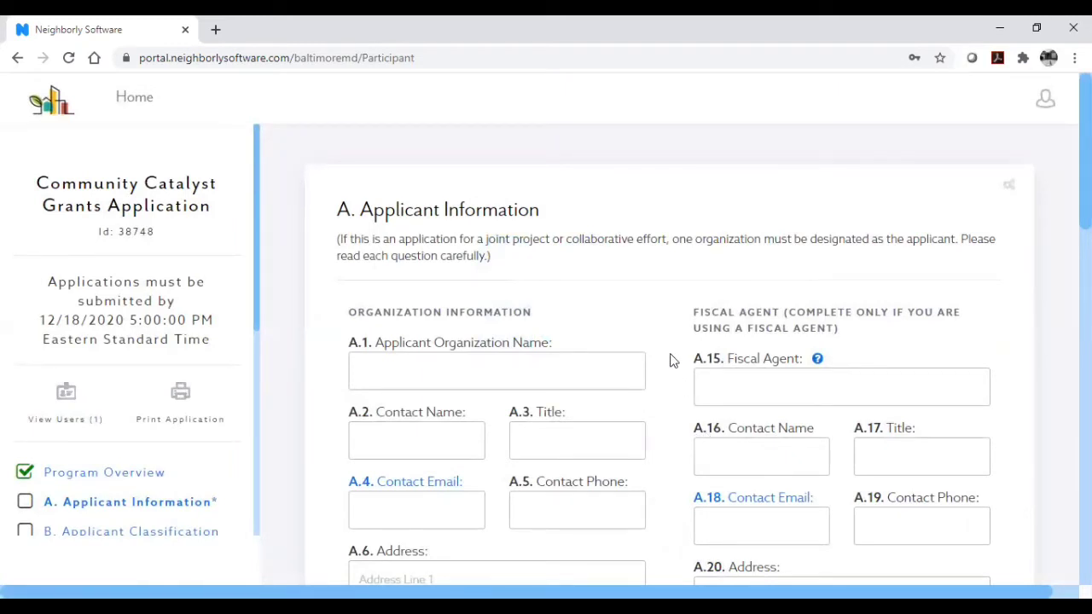
Step: Look through section A, Applicant Information, and try to complete it with all fields left blank
scroll(671, 361, "down", 2)
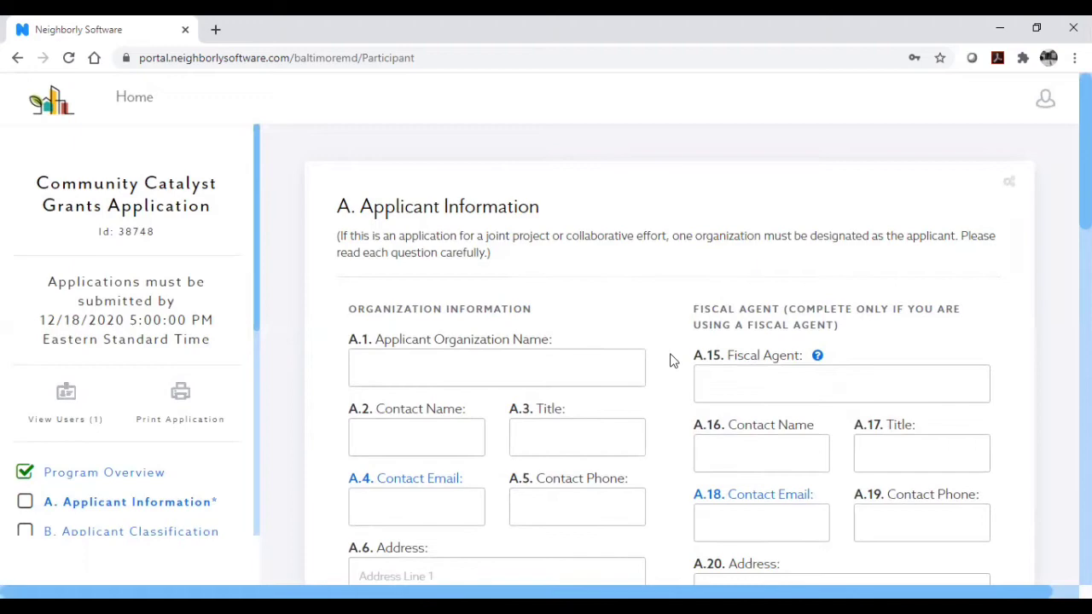
scroll(671, 361, "down", 5)
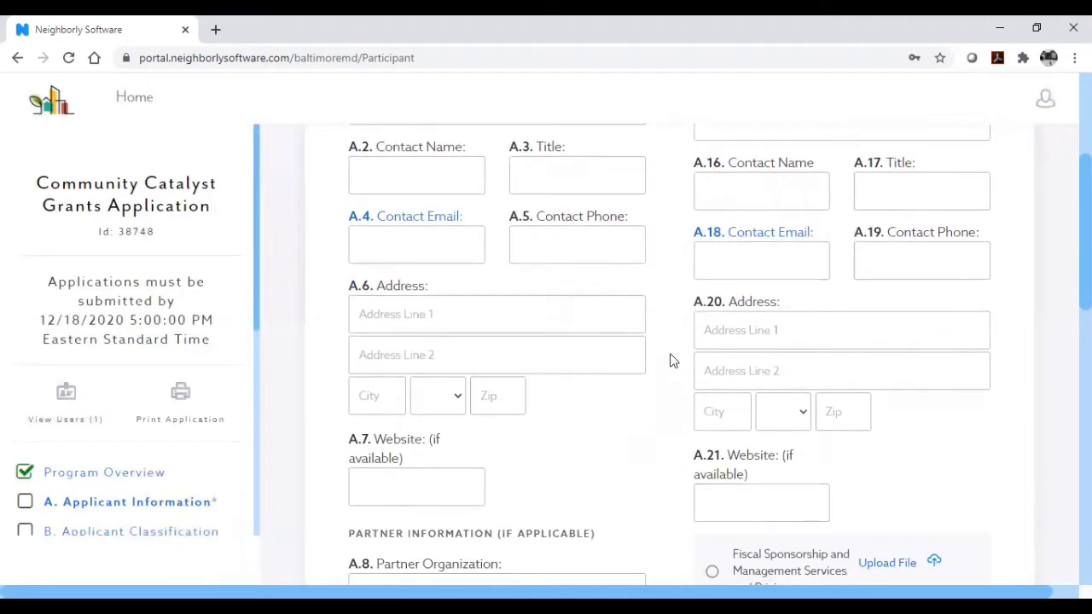
scroll(671, 360, "down", 3)
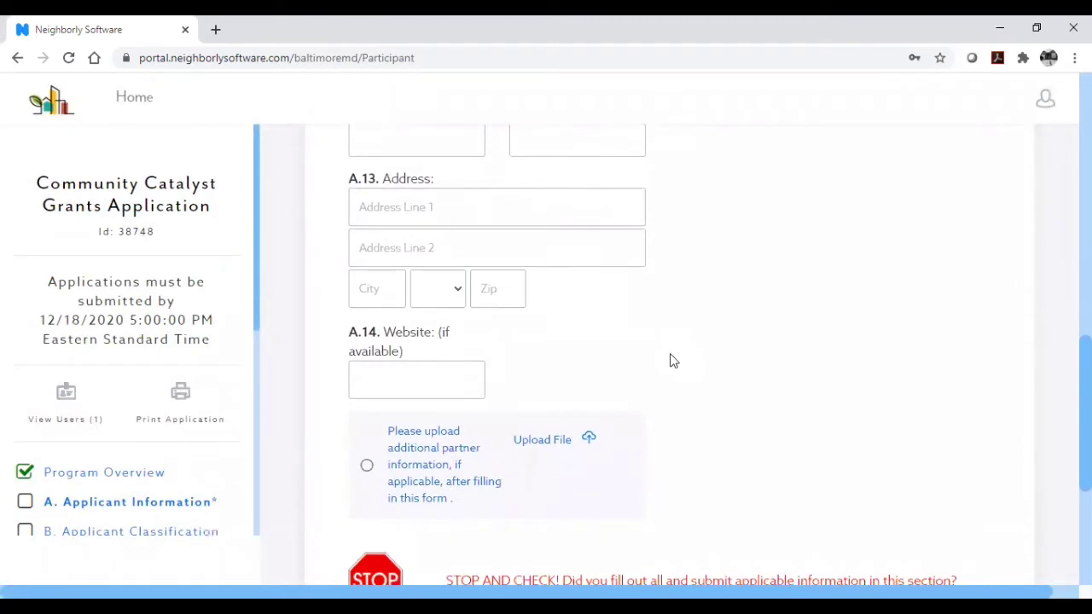
scroll(670, 361, "down", 1)
scroll(670, 361, "down", 2)
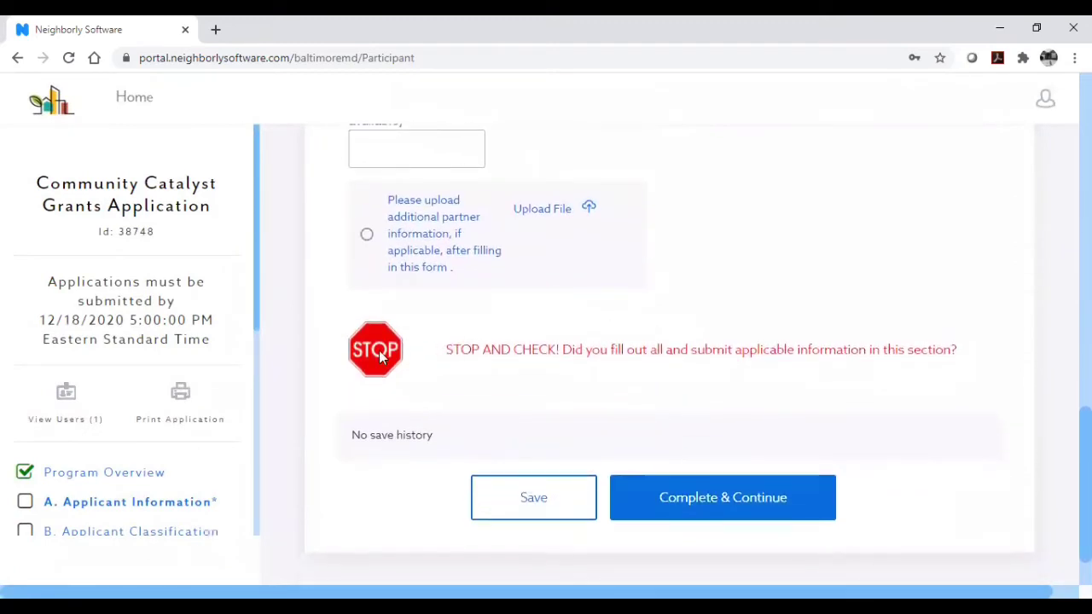
left_click(697, 503)
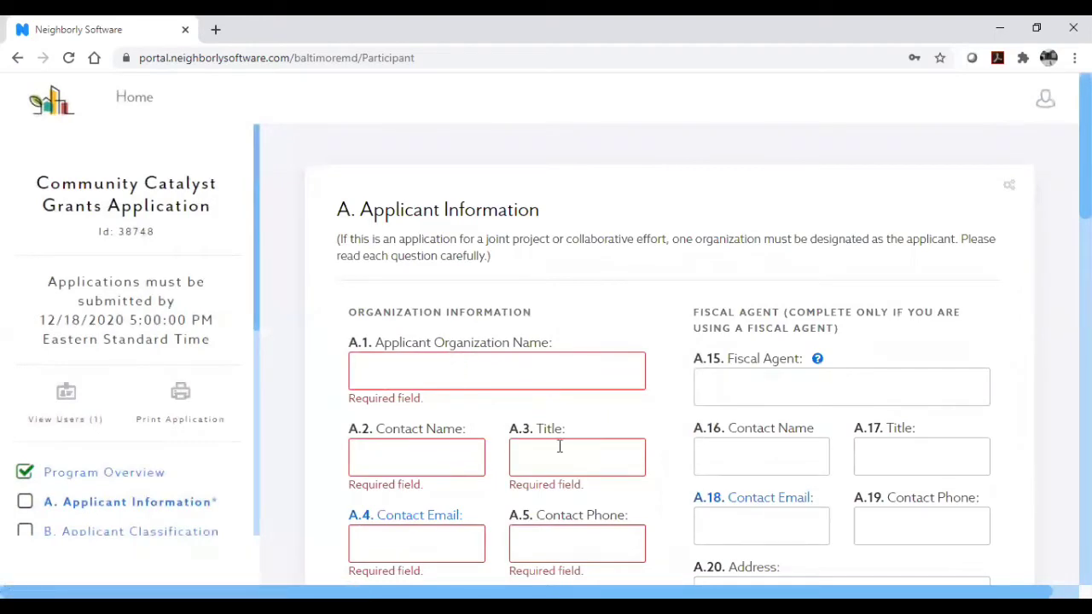
Step: Check which organization and fiscal agent fields in the Applicant Information section are marked as required
scroll(559, 445, "down", 3)
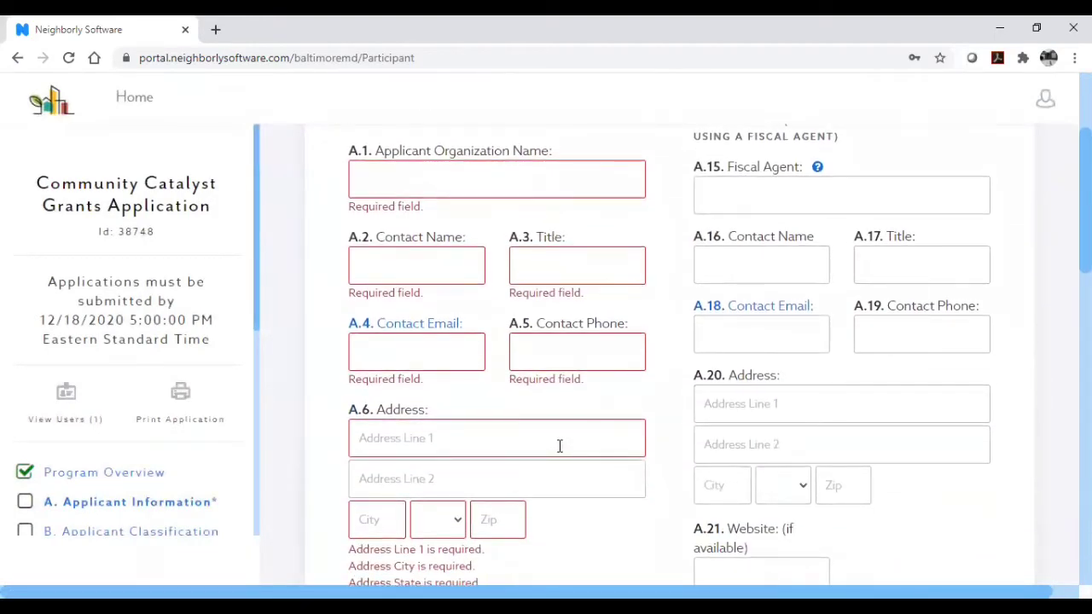
scroll(559, 445, "down", 1)
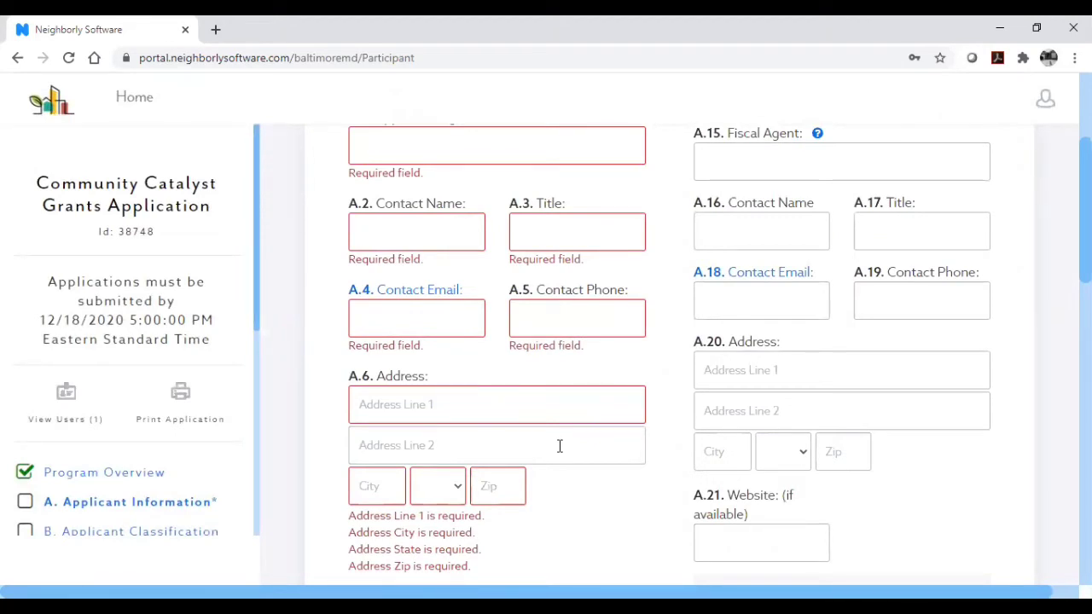
scroll(559, 445, "up", 2)
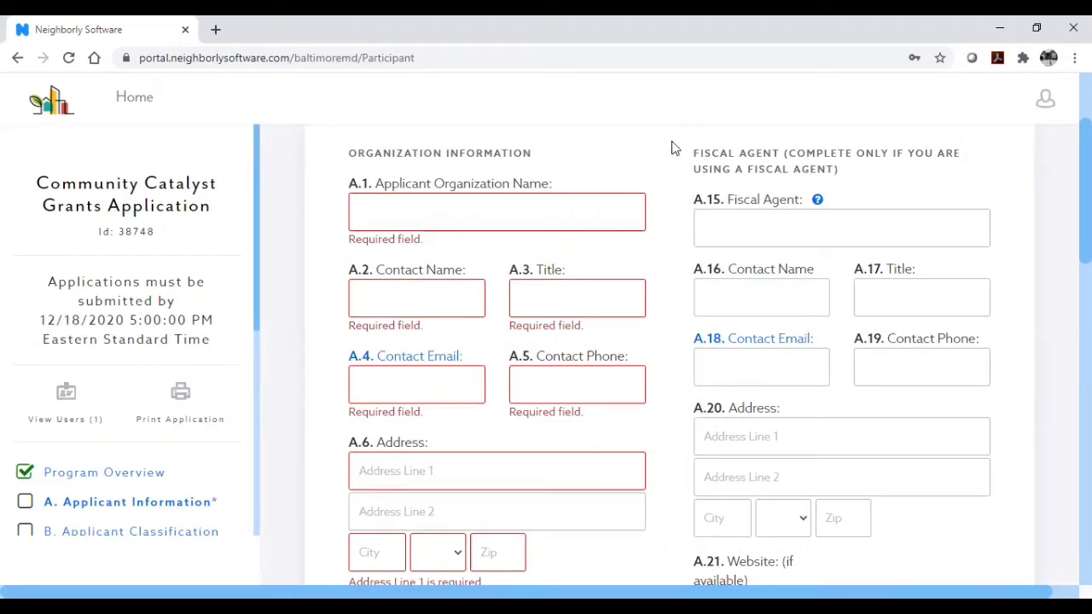
scroll(674, 147, "up", 3)
scroll(666, 301, "down", 6)
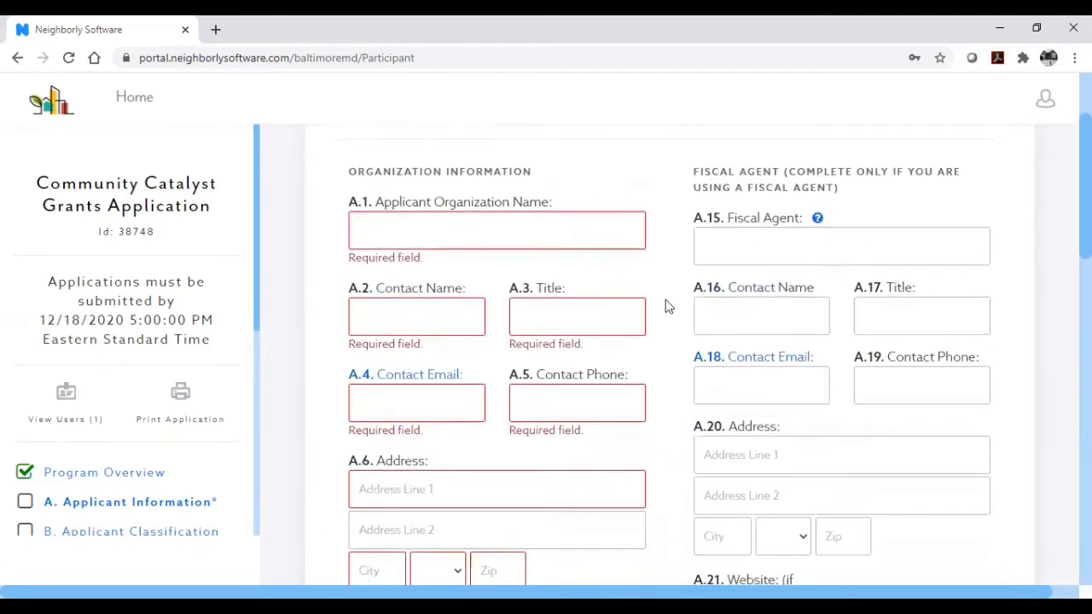
scroll(666, 306, "down", 2)
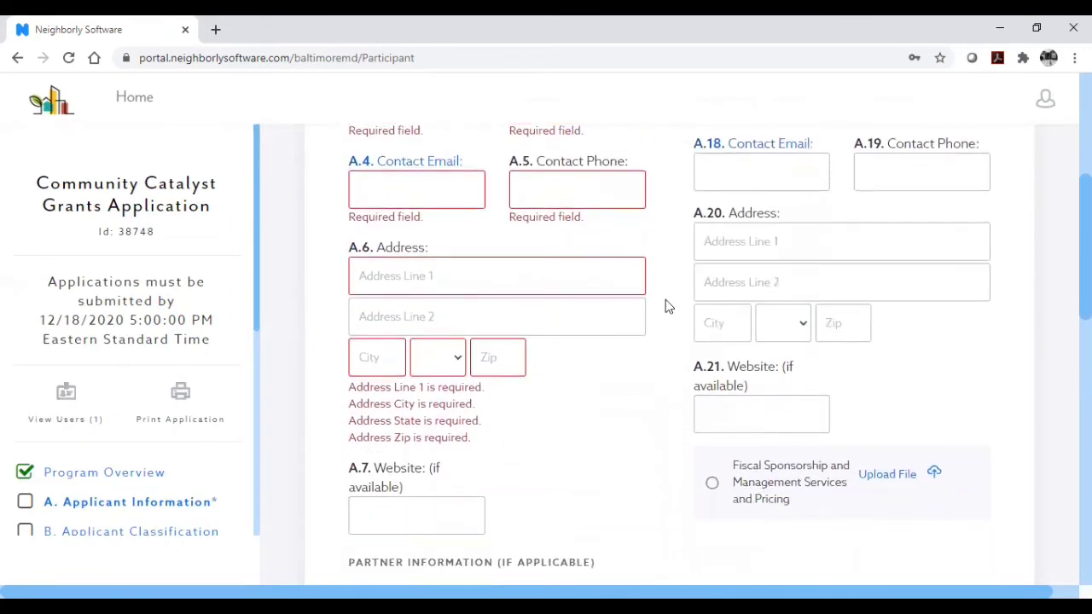
Step: Save section A, Applicant Information, with its required fields still blank and dismiss the save notice
scroll(666, 307, "down", 2)
scroll(668, 306, "down", 2)
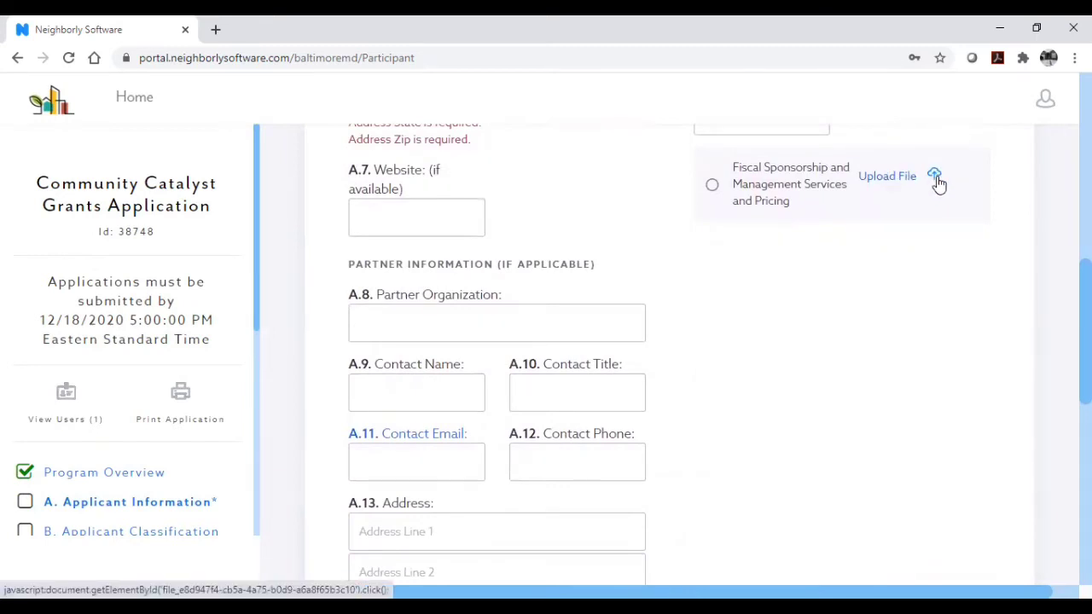
scroll(797, 364, "down", 7)
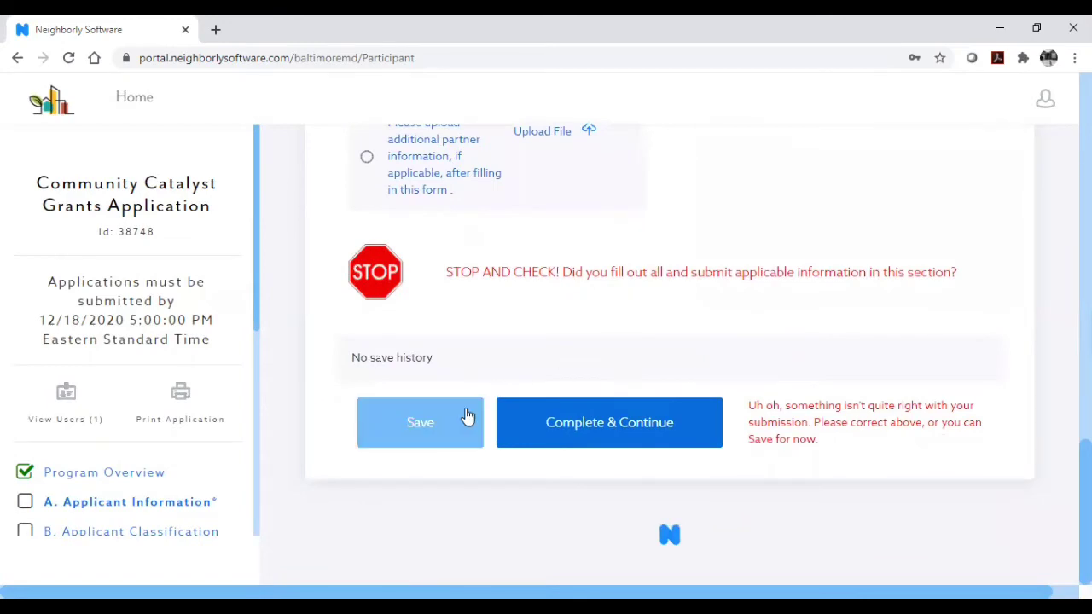
left_click(465, 418)
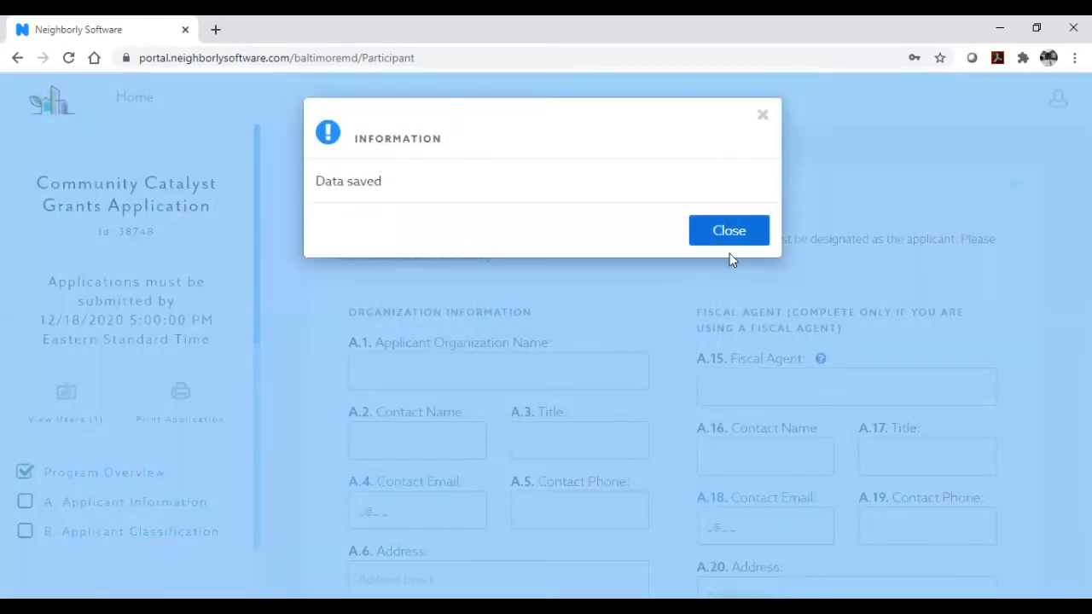
left_click(729, 254)
Step: Examine section B, Applicant Classification, for the grant type options, the sections each type must complete, and questions B.1 through B.6
left_click(94, 224)
scroll(486, 319, "down", 3)
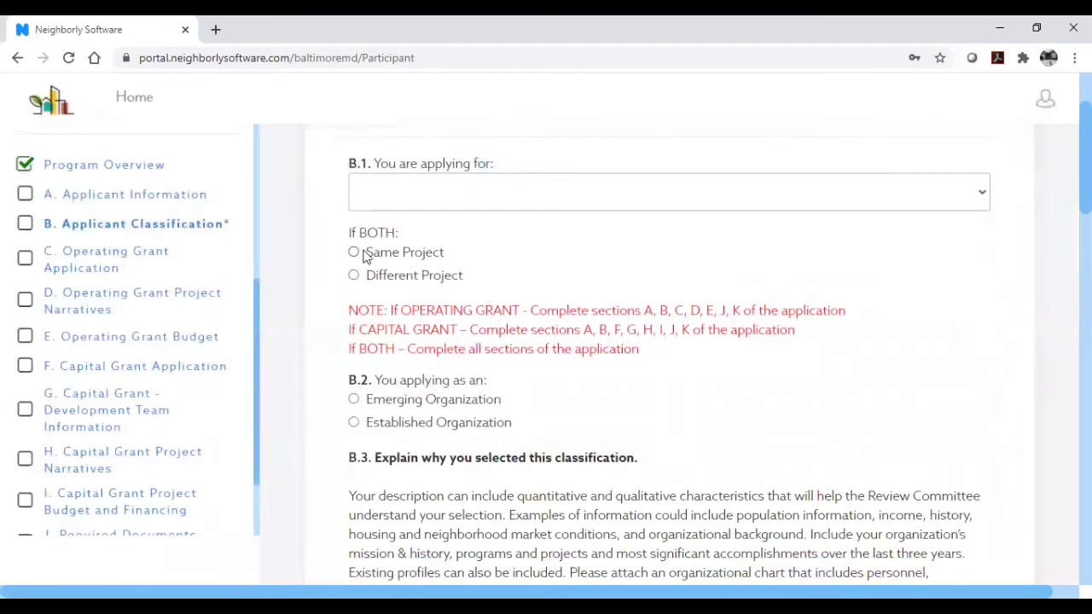
scroll(361, 254, "down", 1)
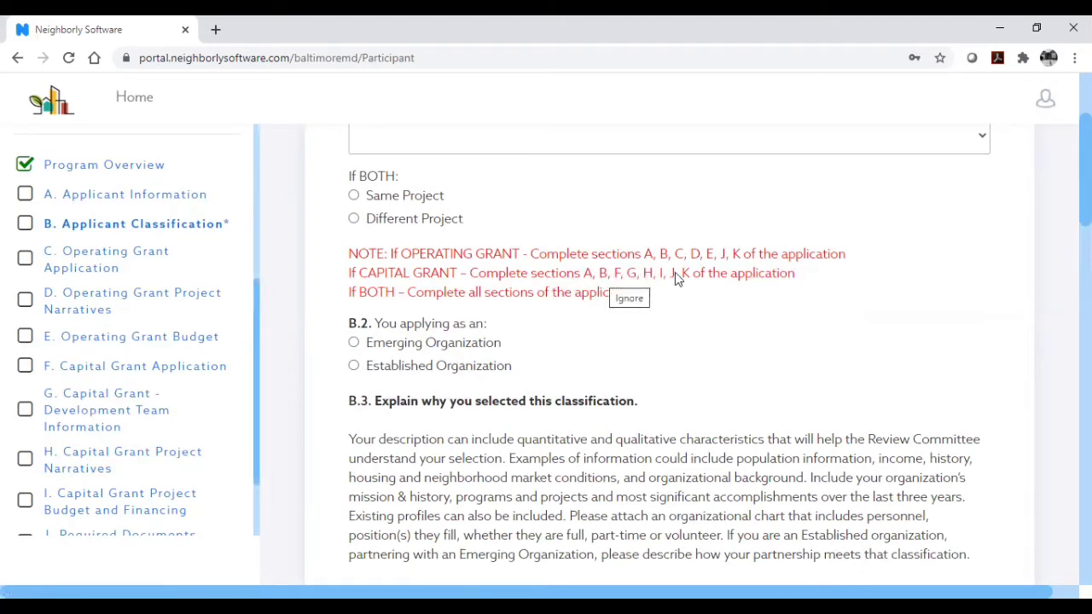
scroll(675, 272, "down", 1)
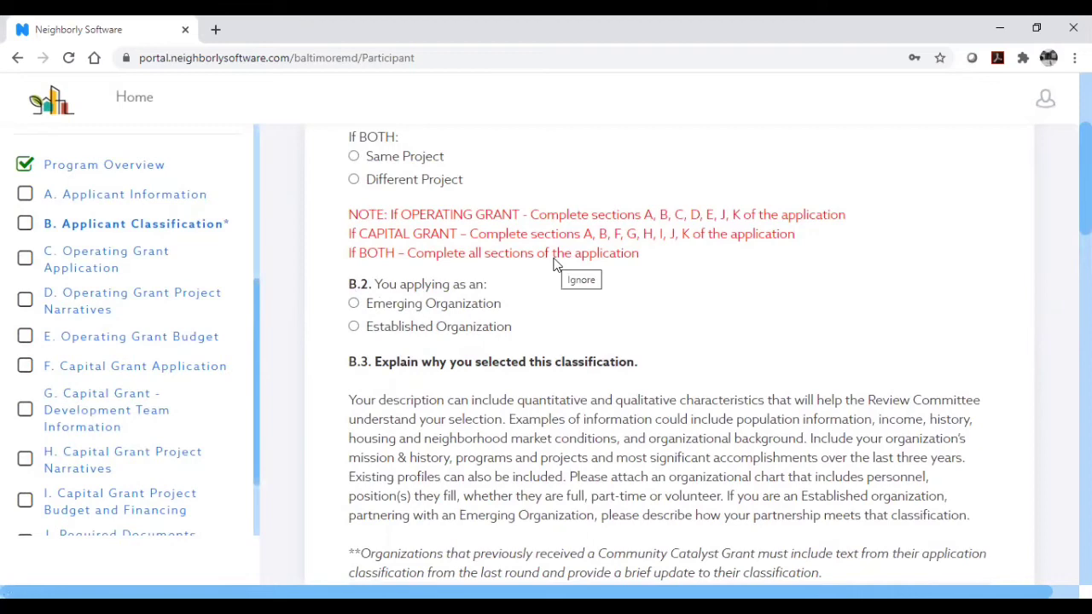
scroll(490, 354, "down", 3)
scroll(489, 353, "down", 1)
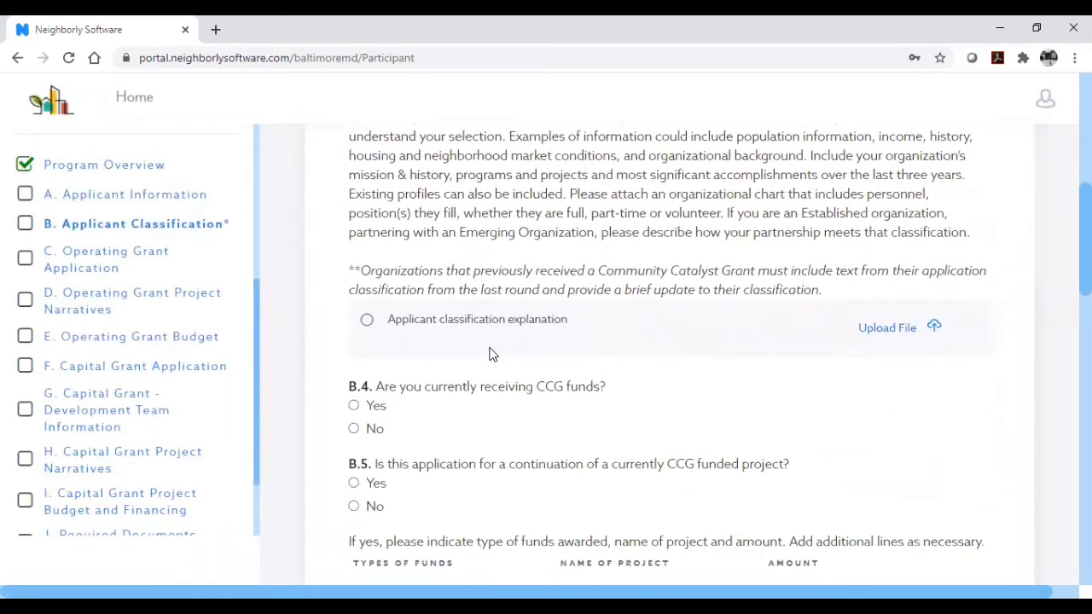
scroll(190, 370, "down", 2)
scroll(189, 371, "down", 2)
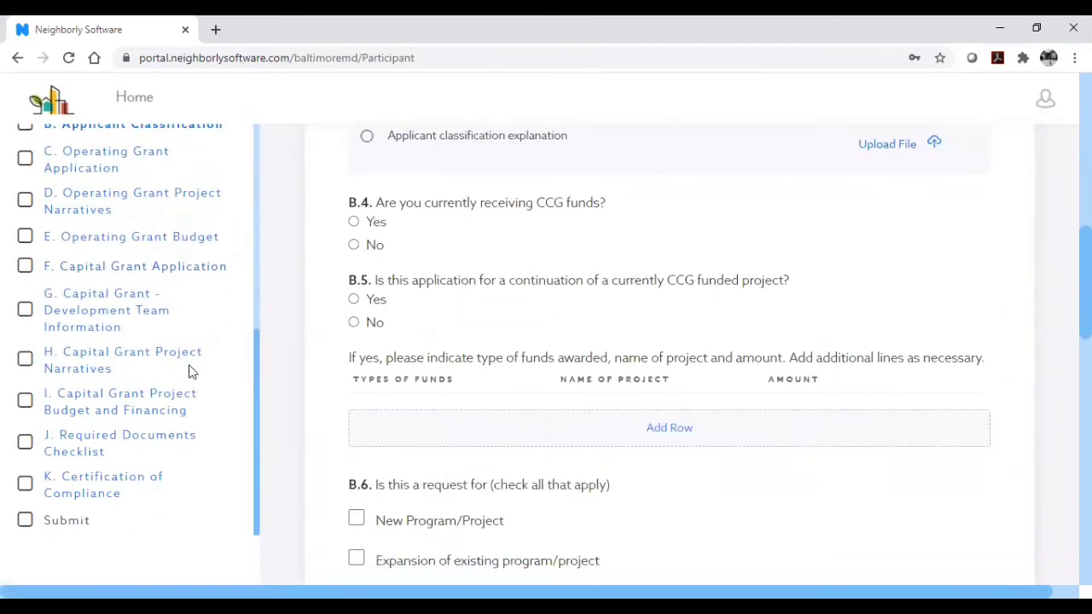
Step: Review section J, Required Documents Checklist, for the uploads needed for all applications, operating applications and capital applications
left_click(95, 450)
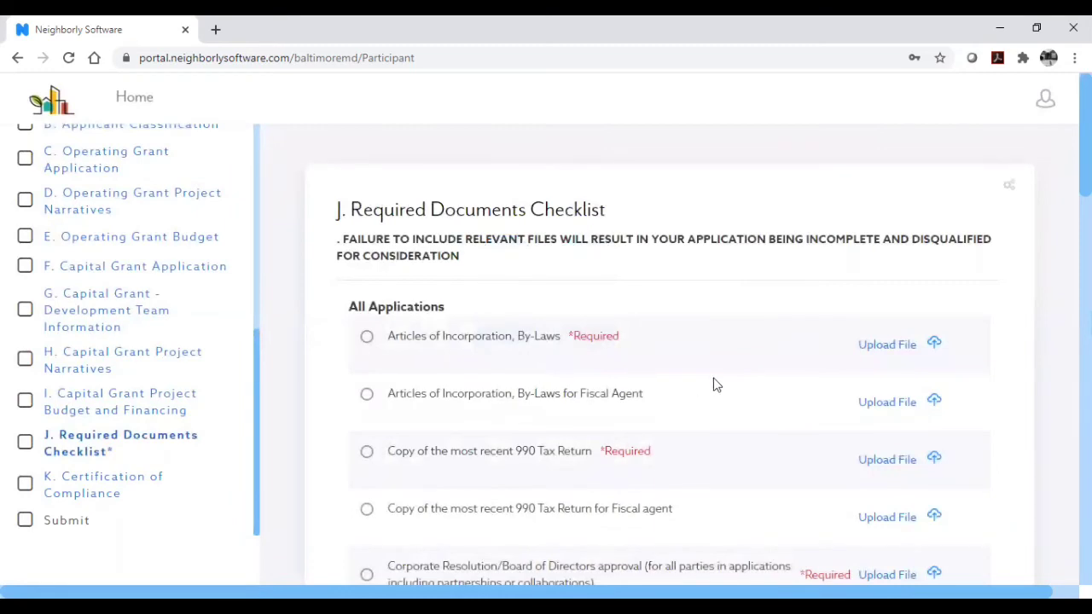
scroll(715, 384, "down", 2)
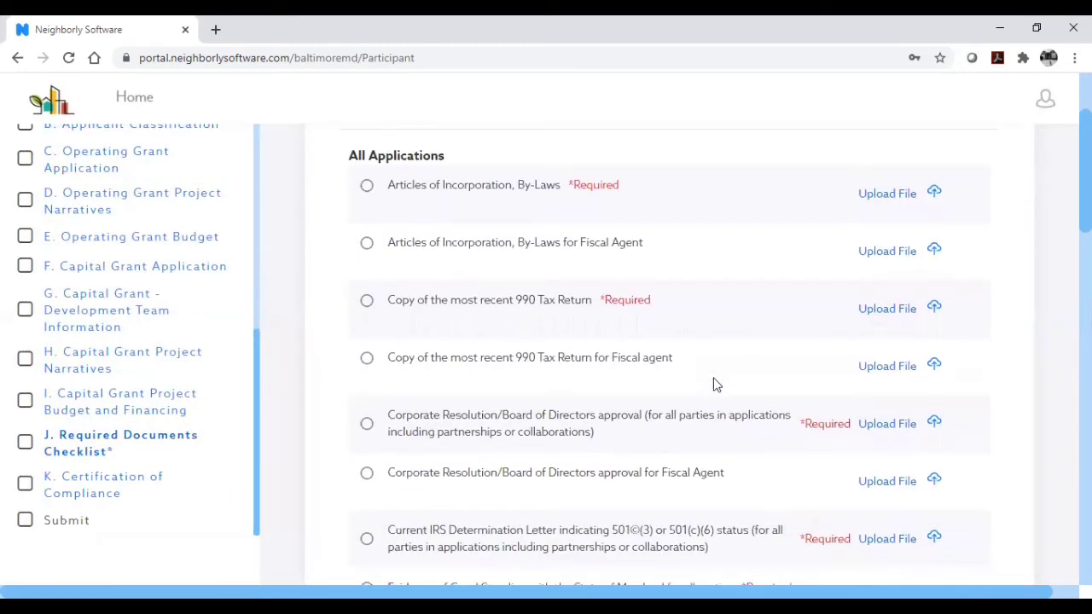
scroll(715, 384, "down", 1)
scroll(534, 375, "up", 3)
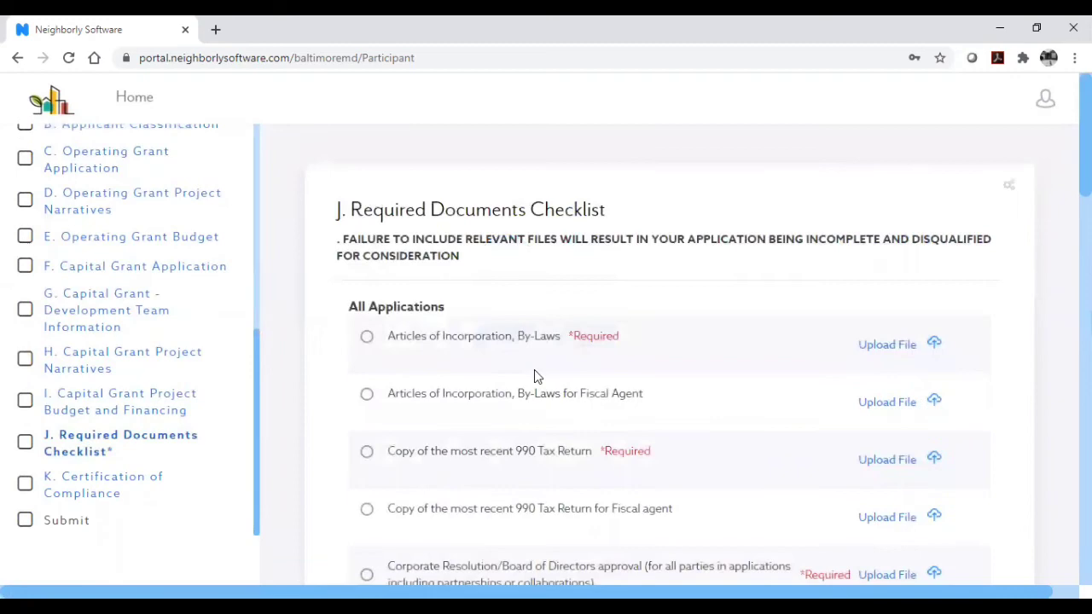
scroll(715, 385, "down", 2)
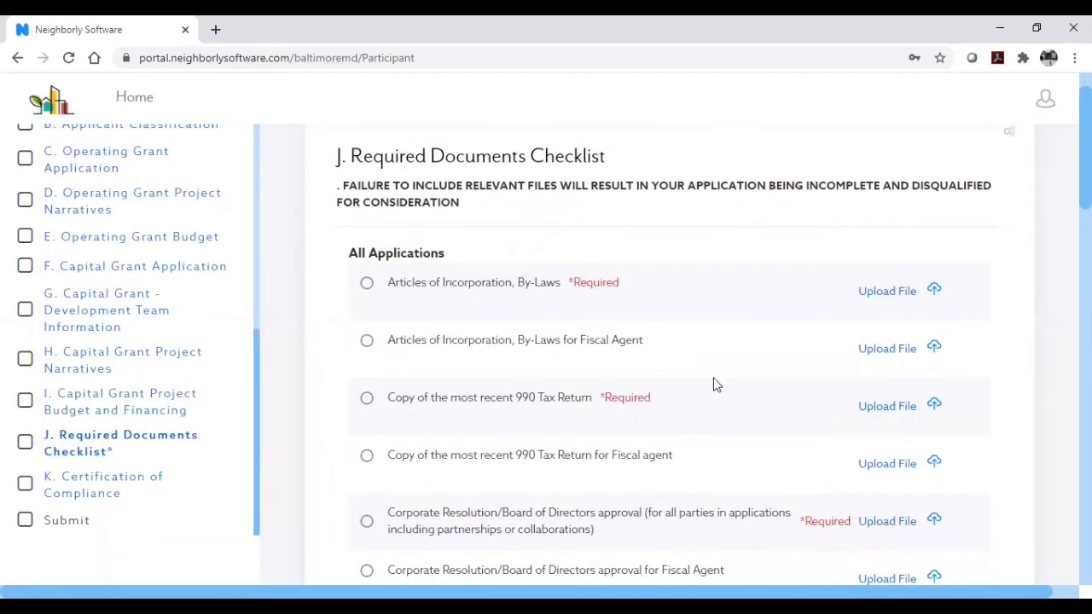
scroll(715, 385, "down", 1)
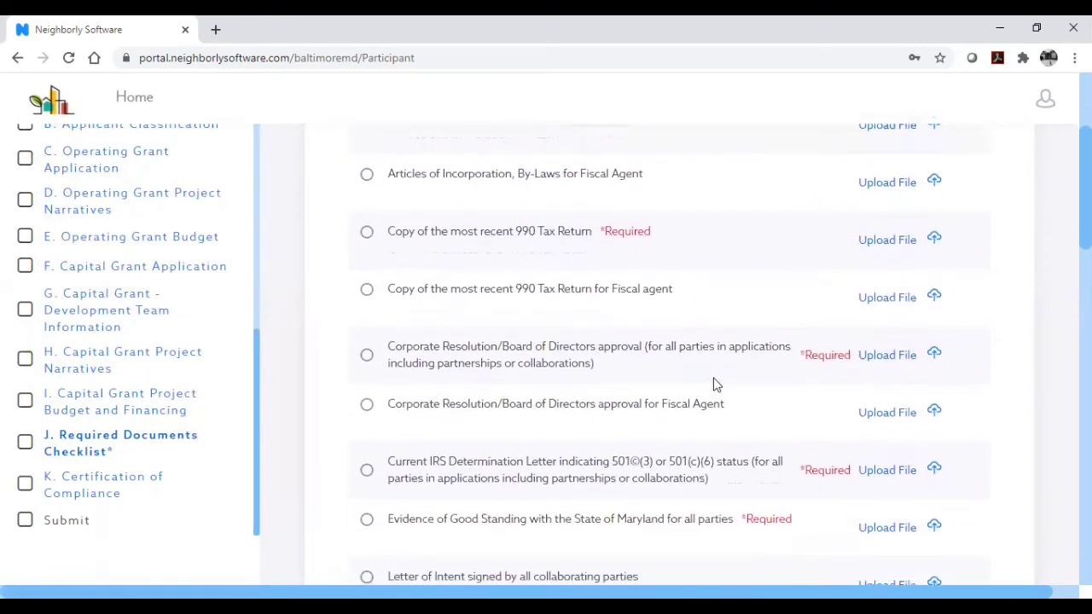
scroll(714, 384, "down", 2)
scroll(715, 385, "down", 10)
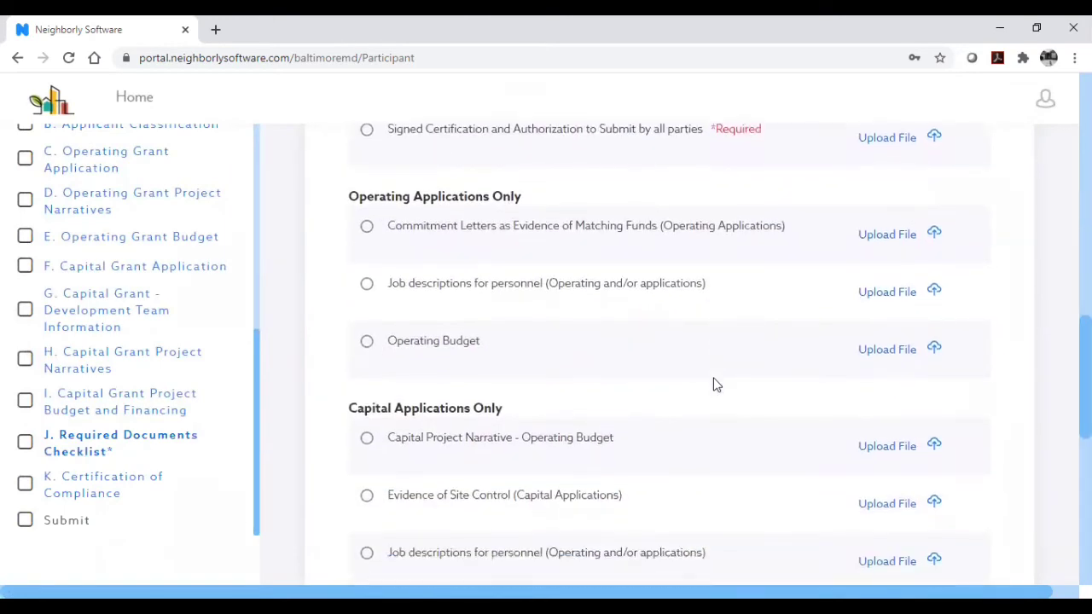
scroll(715, 385, "down", 1)
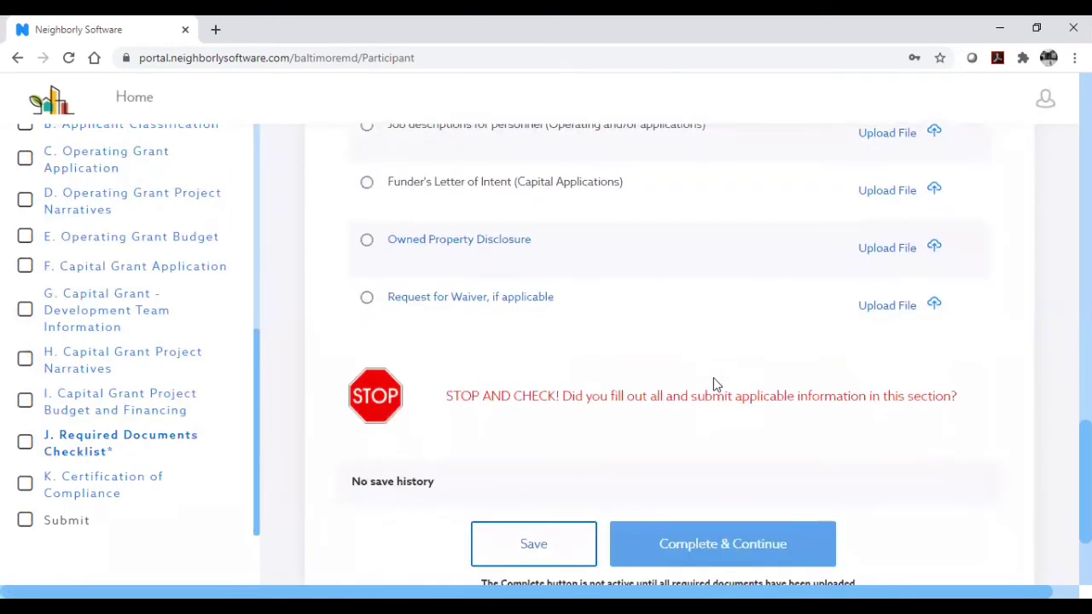
scroll(715, 385, "down", 1)
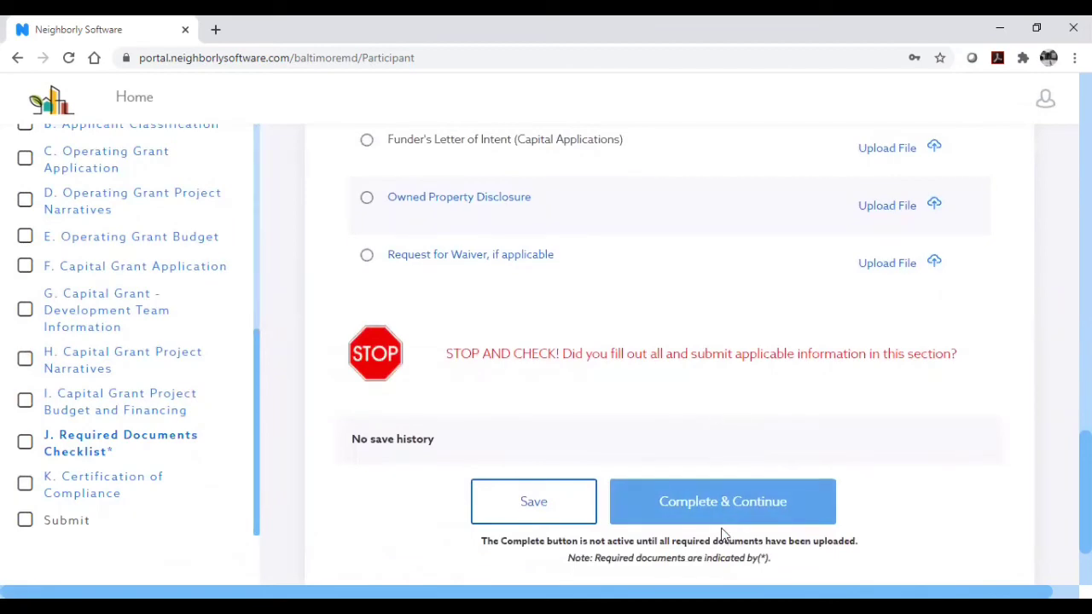
Step: Open section K, Certification of Compliance, and mark its certification statement as agreed
left_click(102, 499)
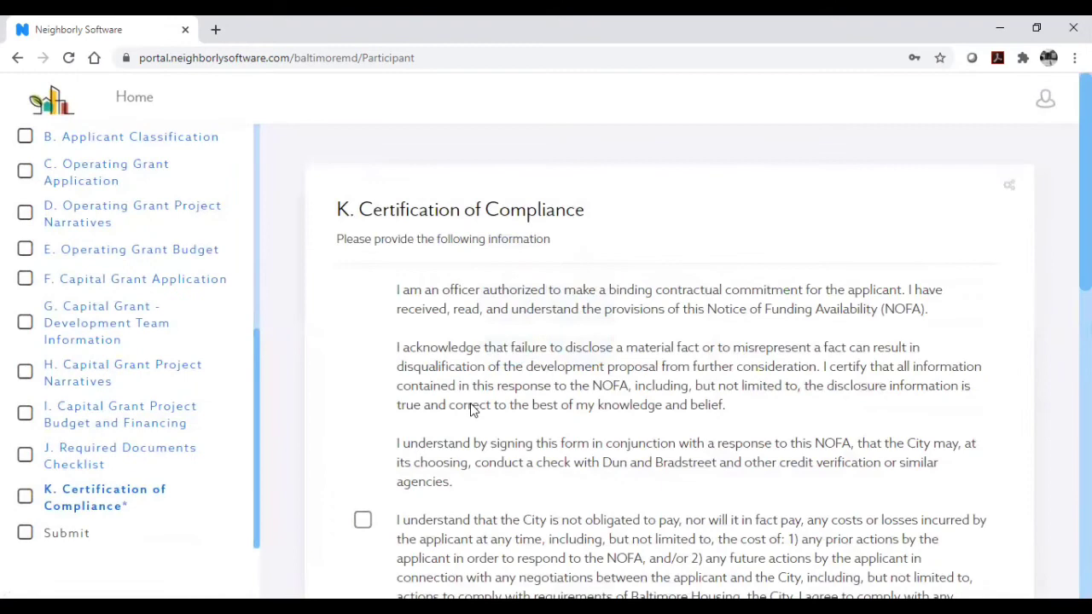
scroll(465, 376, "down", 3)
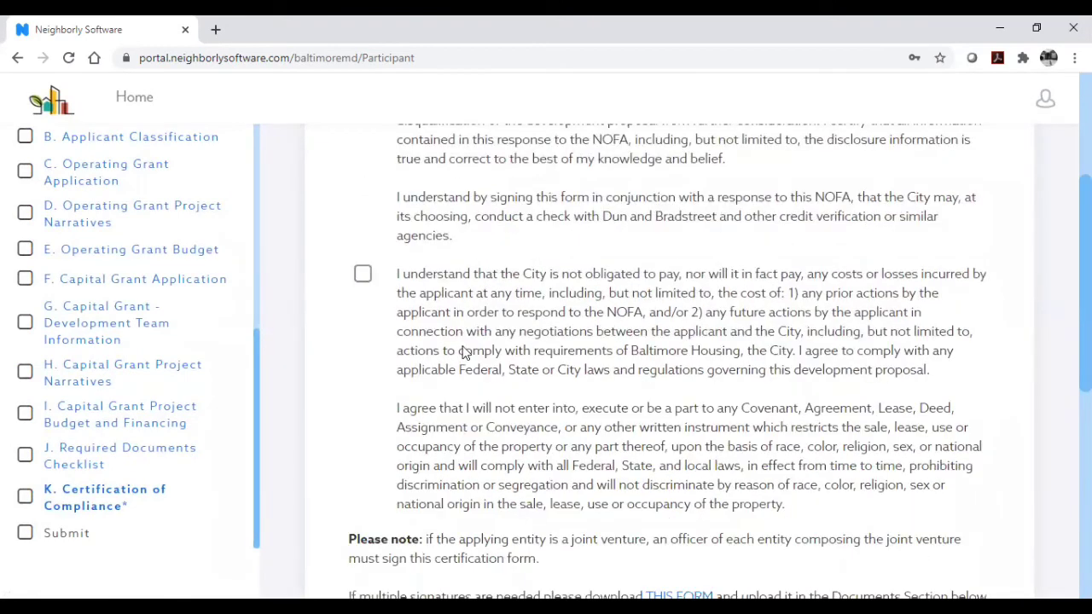
scroll(442, 329, "up", 1)
scroll(442, 329, "down", 1)
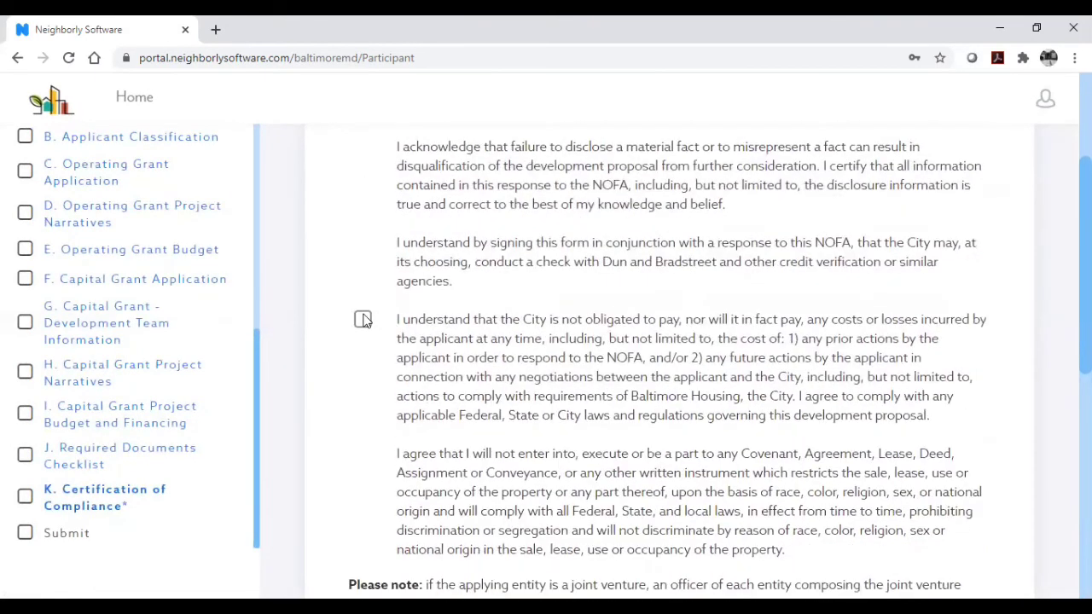
left_click(363, 317)
scroll(463, 371, "down", 2)
scroll(464, 369, "down", 1)
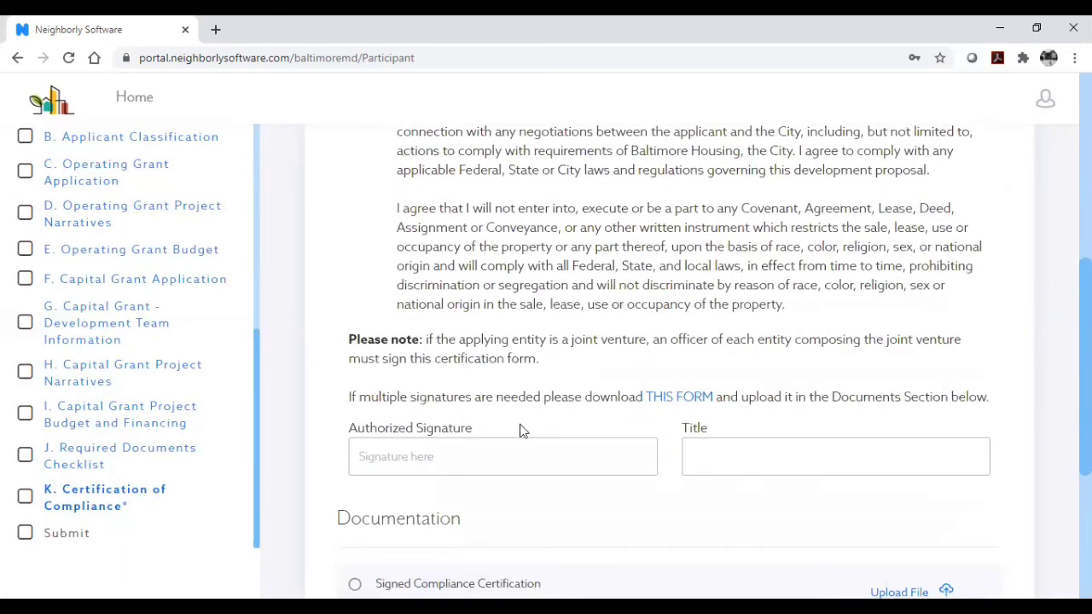
Step: Fill in the compliance certification with "sssss" as authorized signature and "Test" as title, and try to complete the section
scroll(585, 383, "down", 1)
left_click(586, 383)
type("sssss")
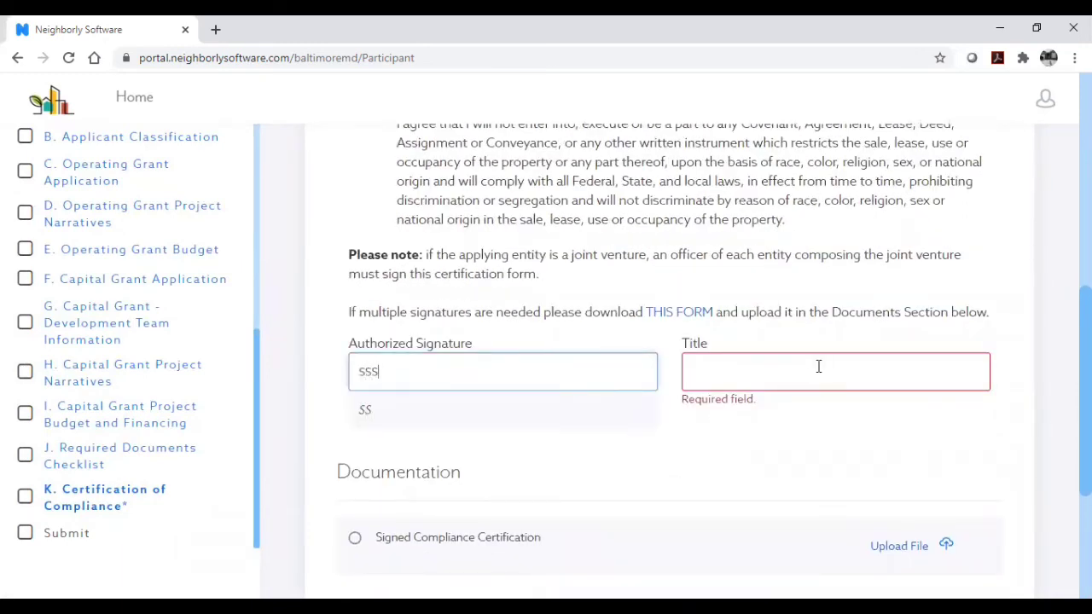
left_click(818, 366)
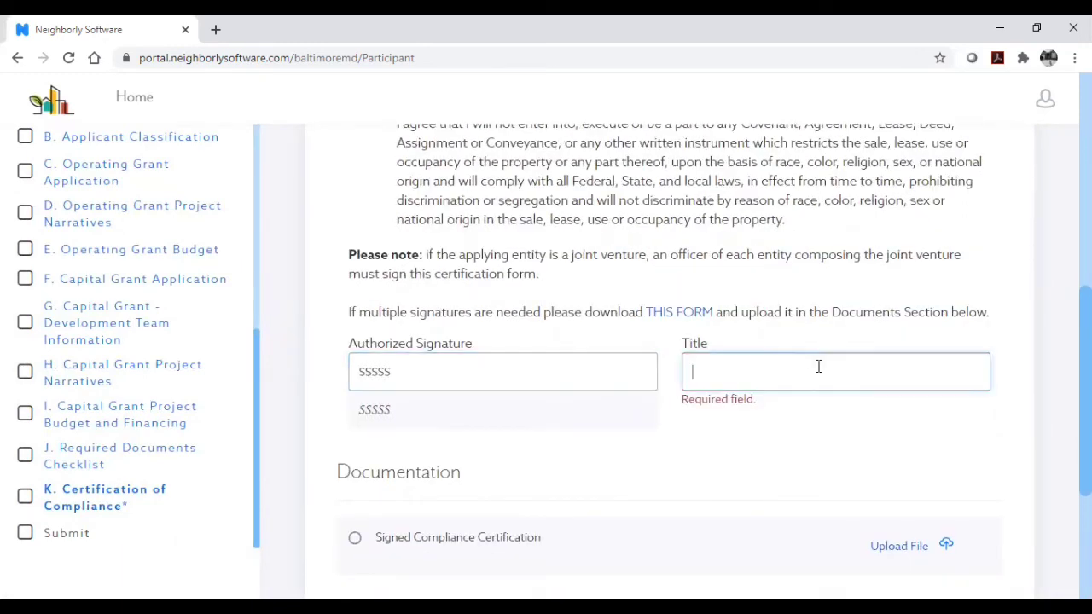
type("Test")
scroll(819, 370, "down", 1)
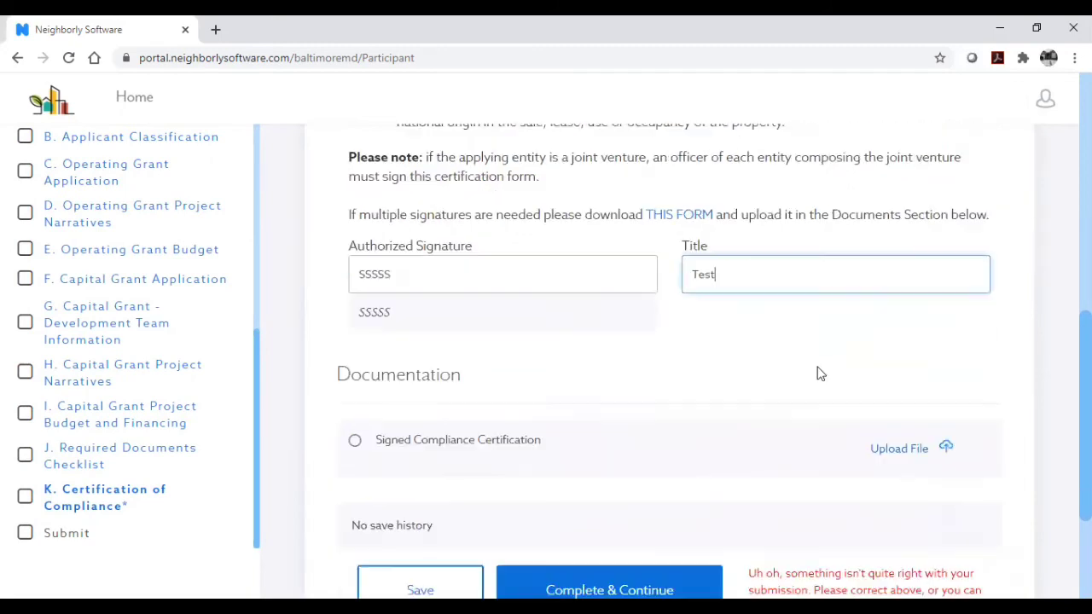
left_click(639, 437)
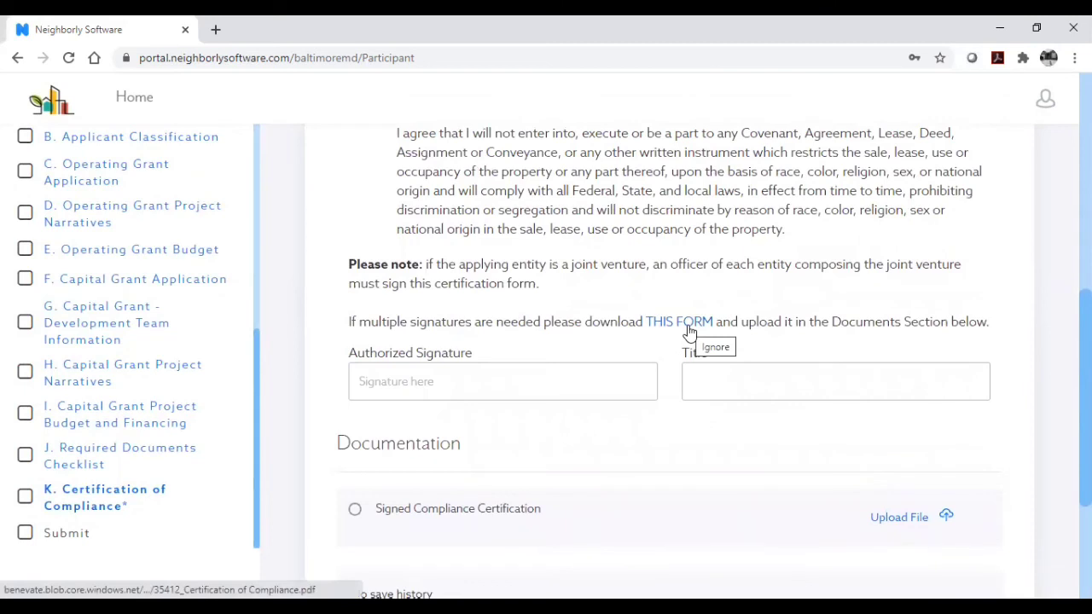
Step: Complete the Submit section with its signed certification and confirm submission of the Community Catalyst Grants application
scroll(848, 490, "down", 1)
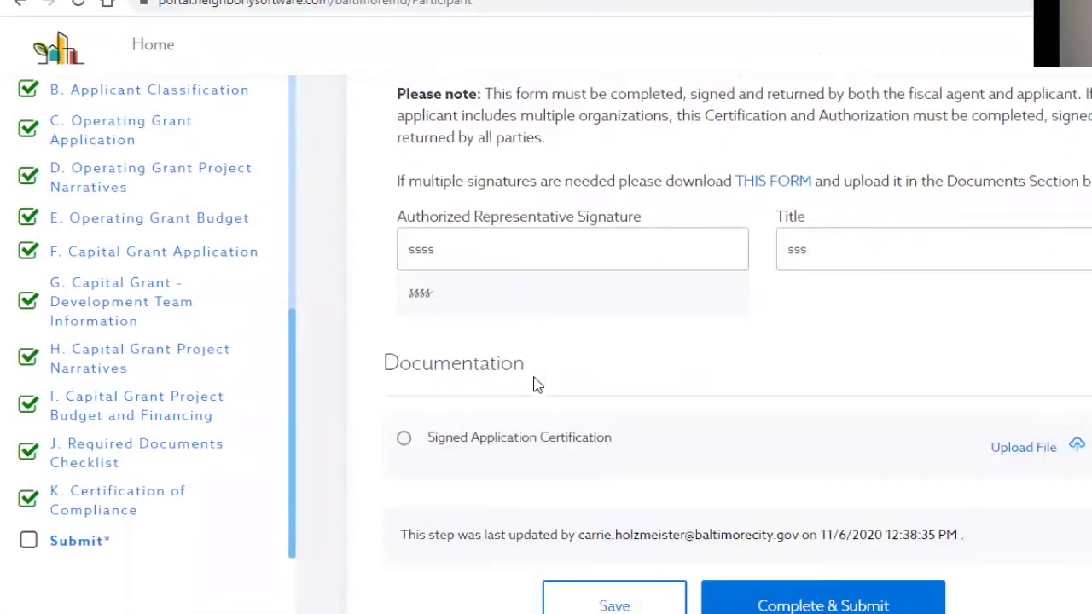
scroll(534, 383, "down", 2)
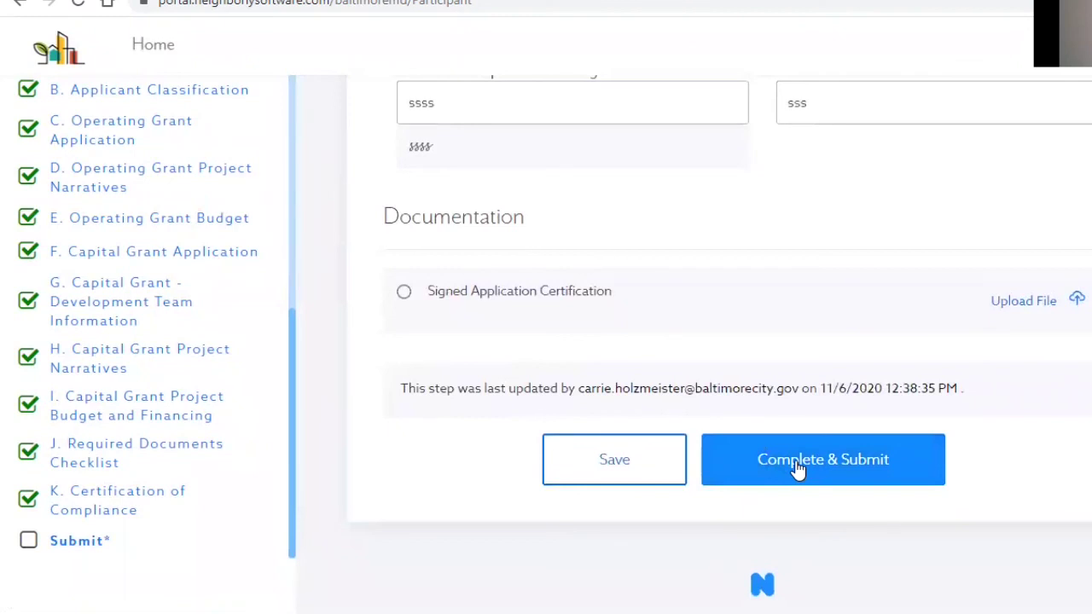
left_click(797, 465)
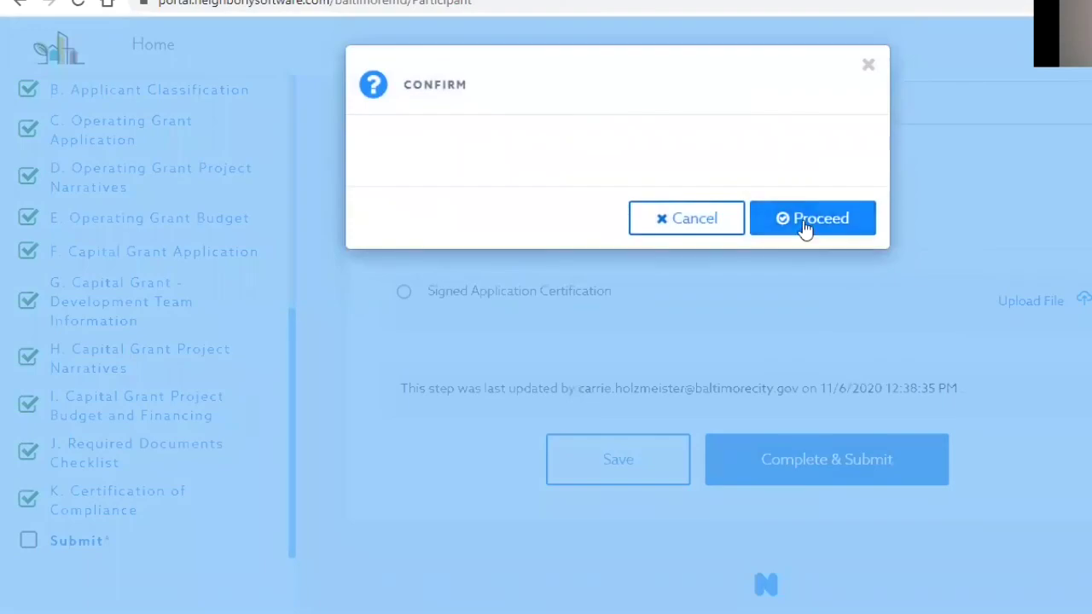
left_click(804, 224)
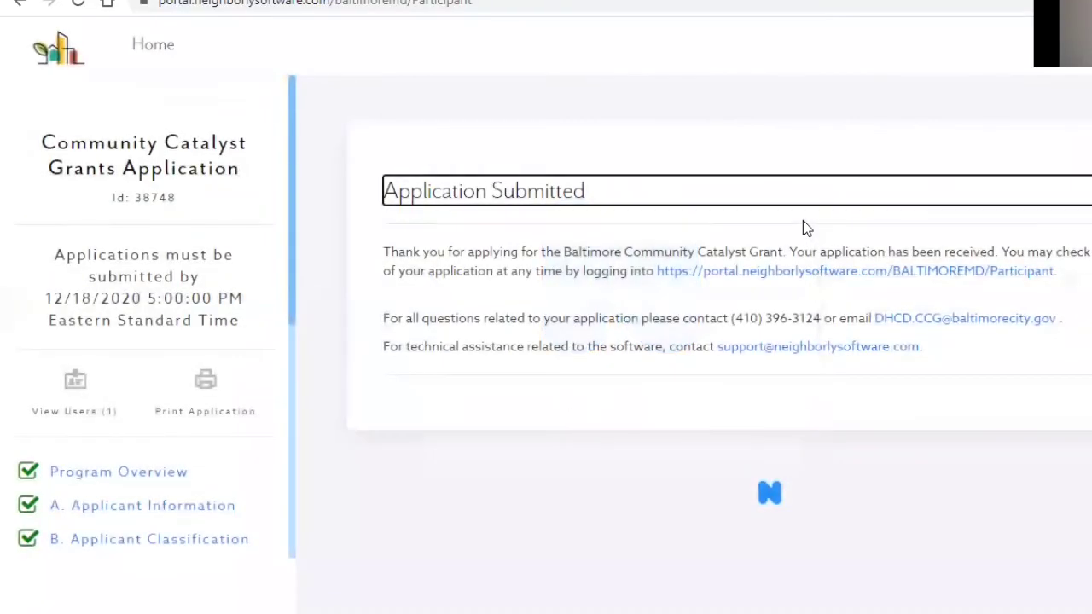